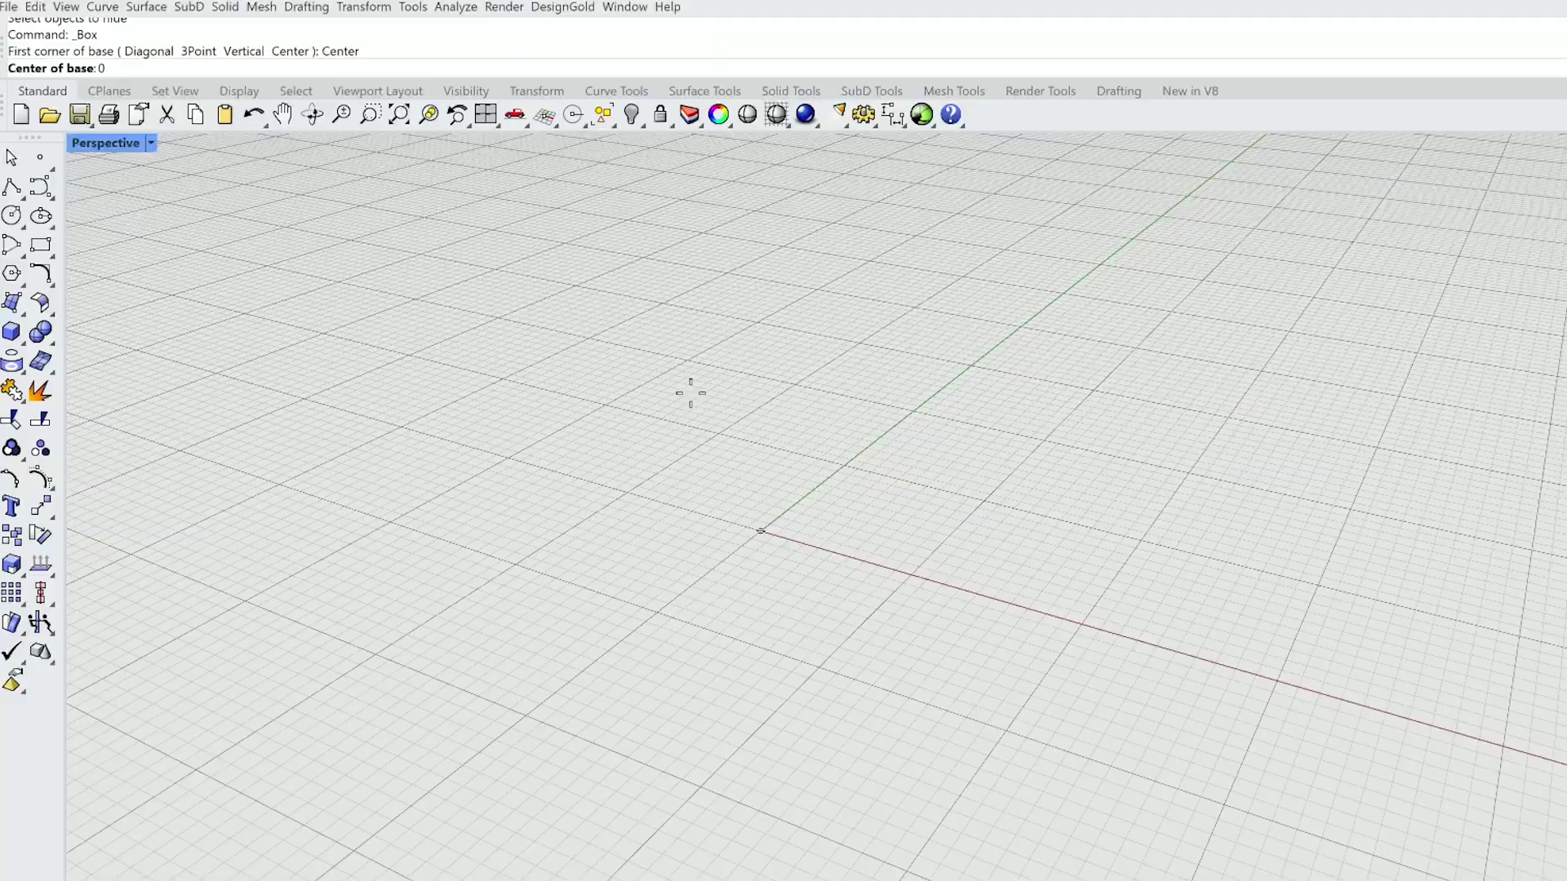
# - Create the box with its base centred at the origin, then set its base size and height
pyautogui.write('0')
pyautogui.press('Return')
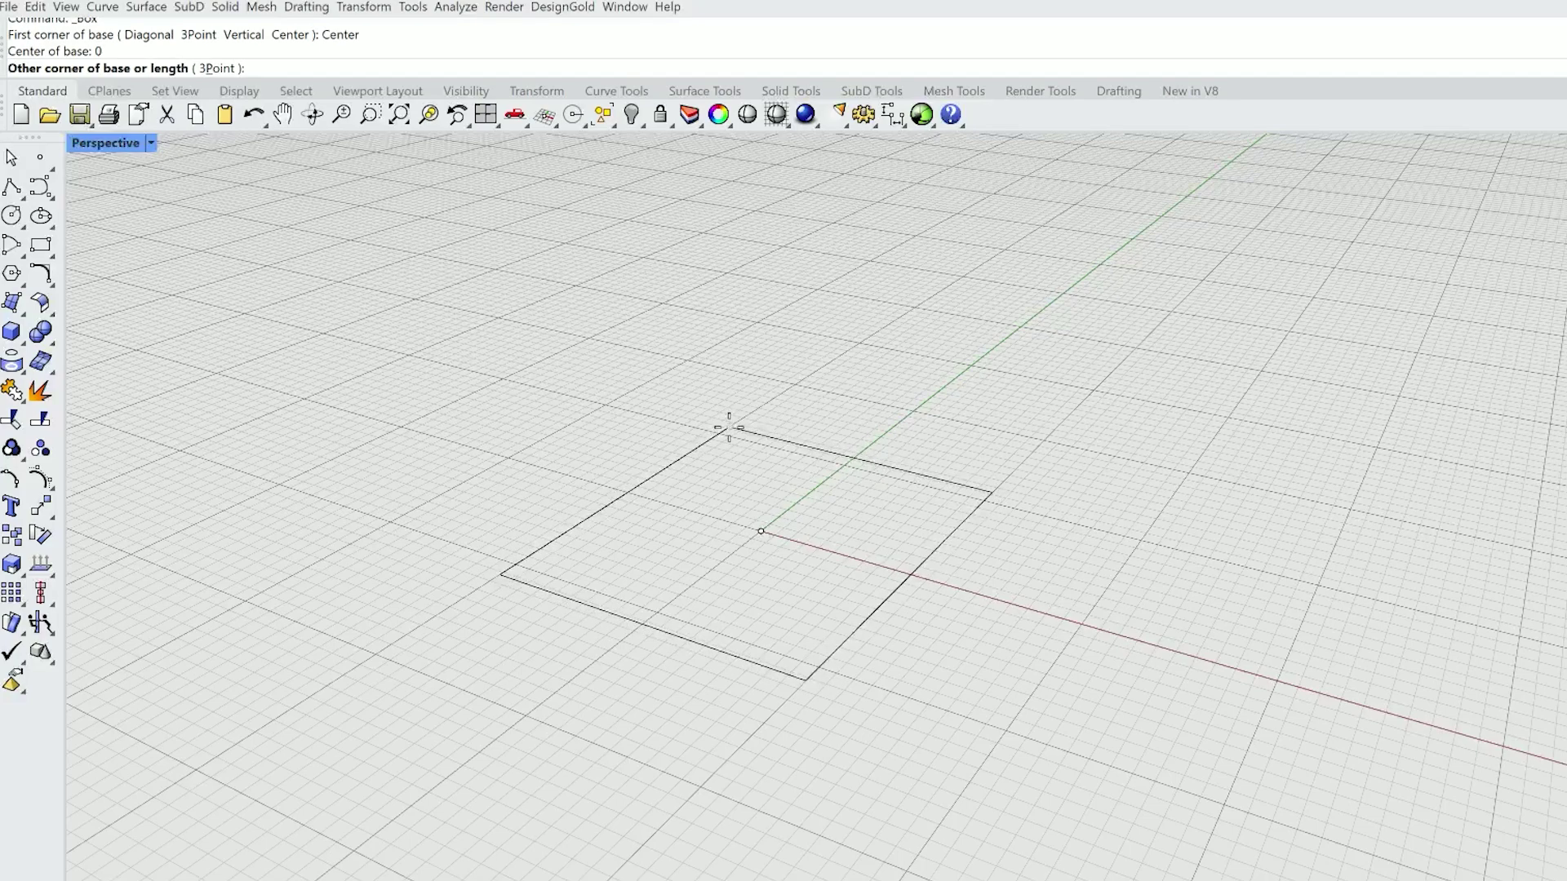
pyautogui.click(729, 427)
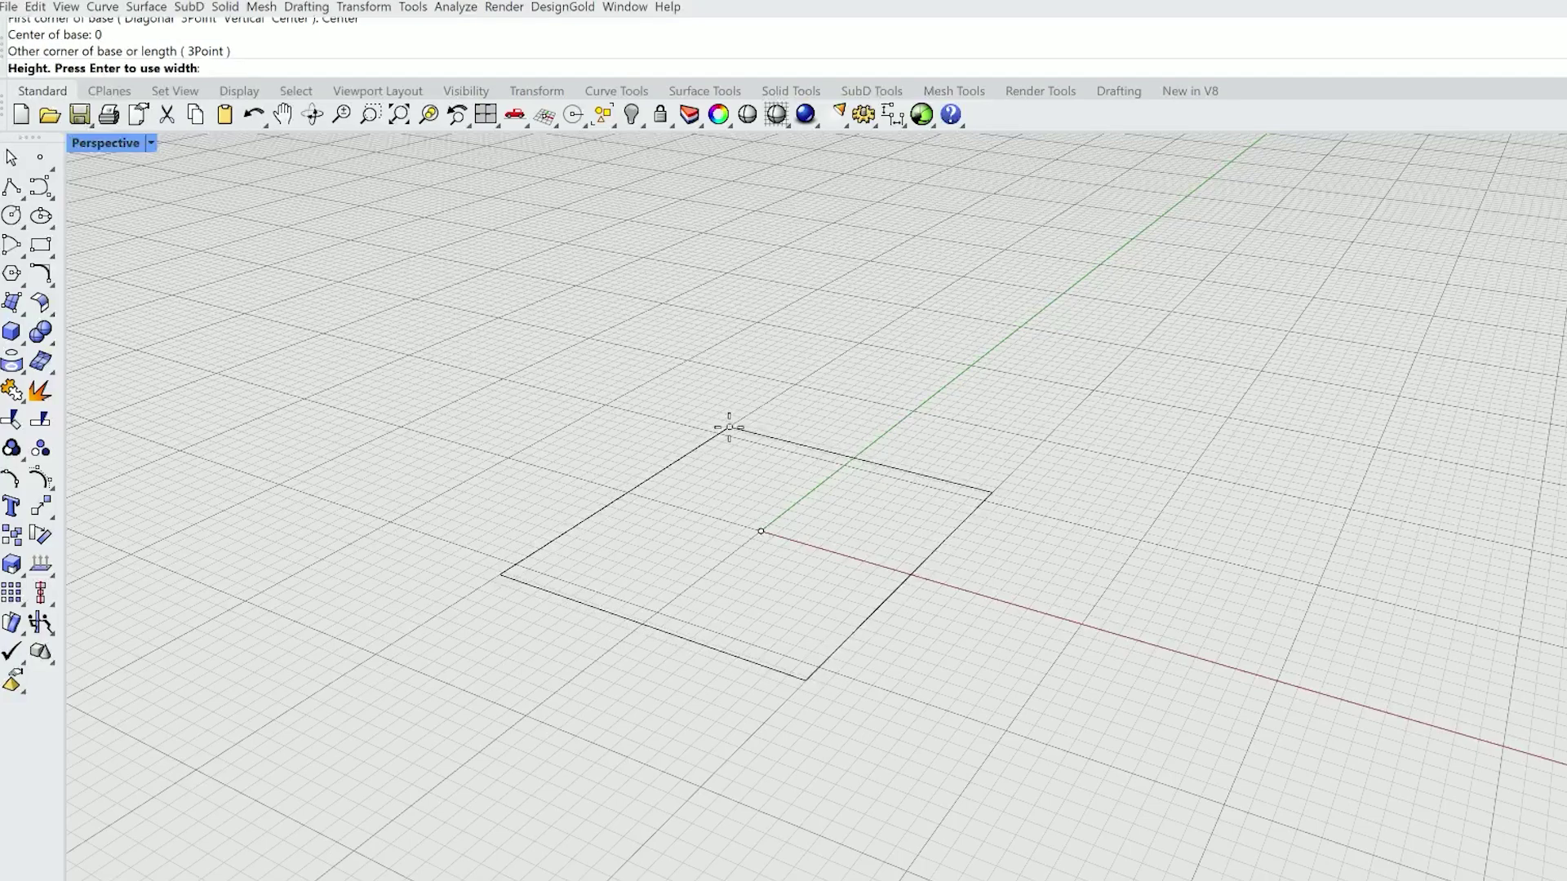
pyautogui.click(740, 208)
pyautogui.scroll(-5, 1081, 339)
pyautogui.scroll(8, 1081, 336)
pyautogui.scroll(-5, 1080, 336)
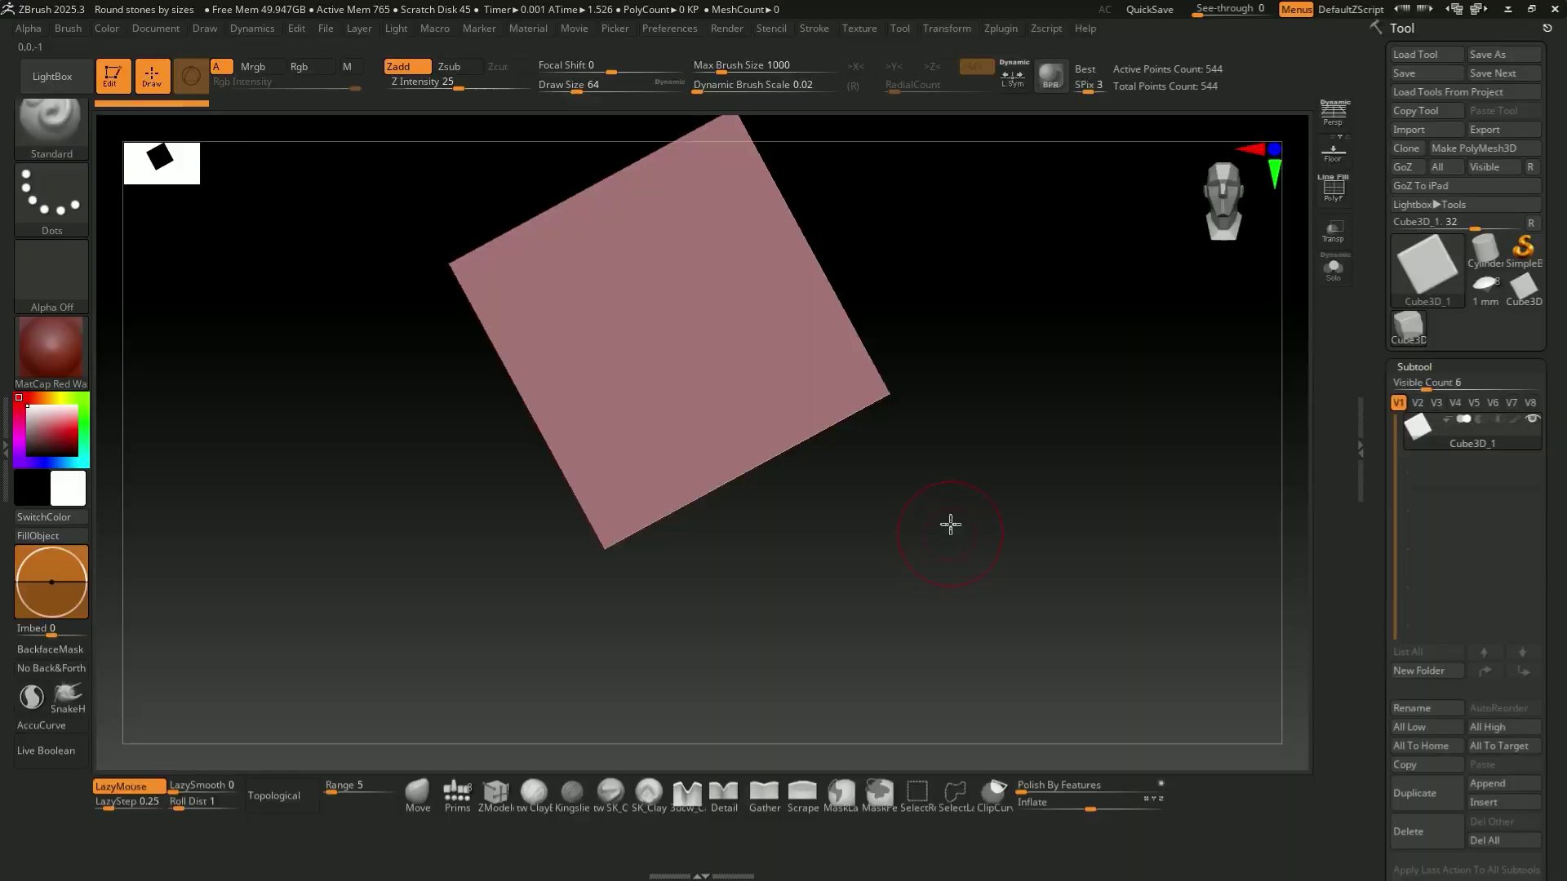
# - Pull the cube's top edge down into a sagging curve and orbit around to inspect it
pyautogui.moveTo(944, 525); pyautogui.dragTo(978, 400)
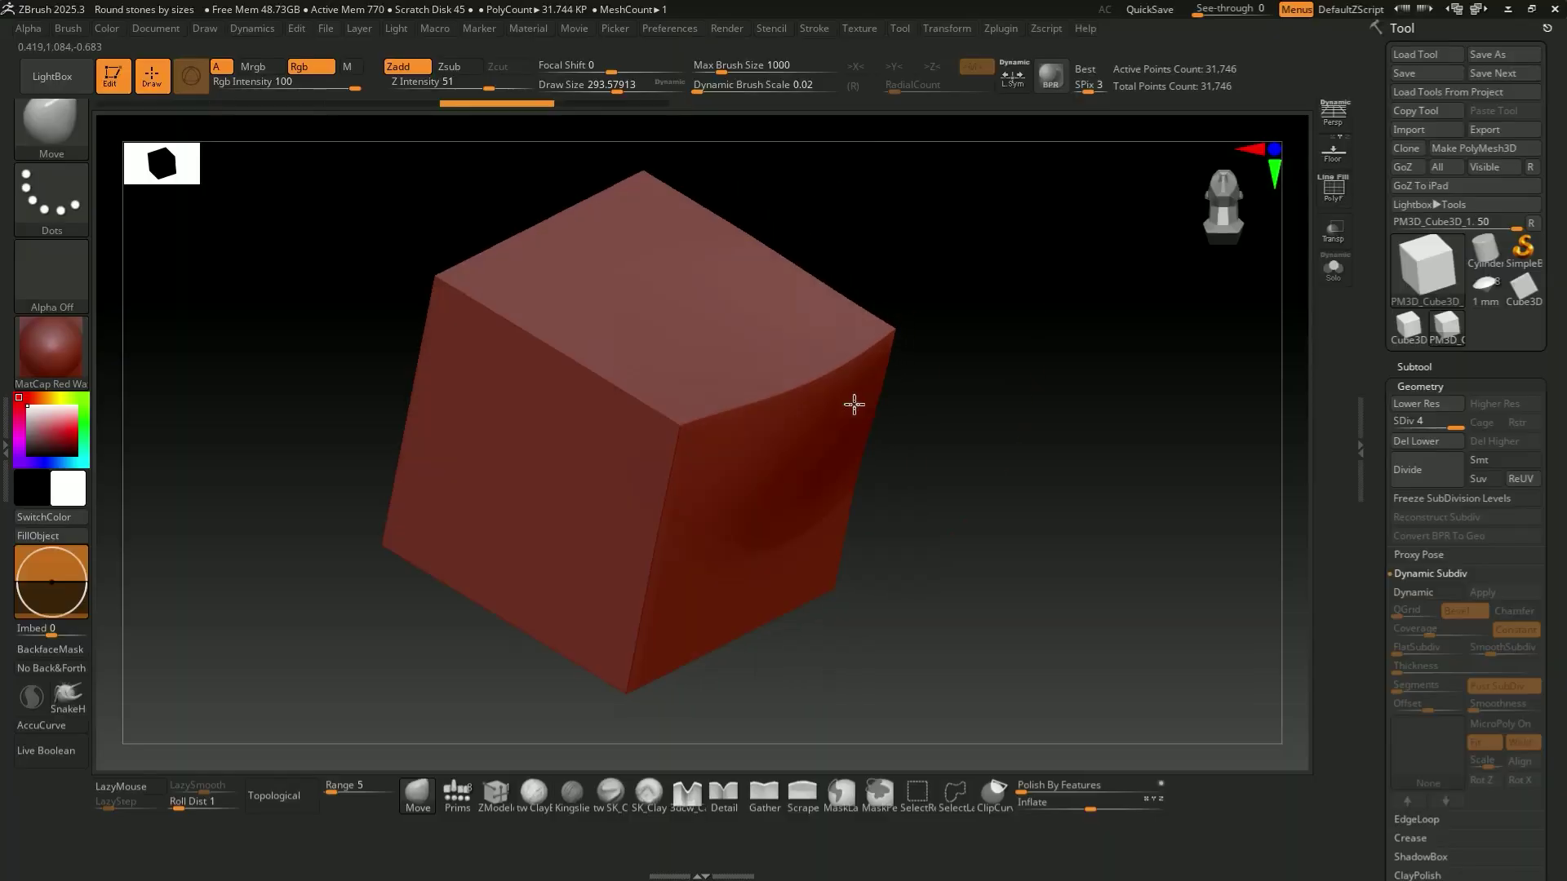
pyautogui.moveTo(585, 368); pyautogui.dragTo(665, 500)
pyautogui.moveTo(791, 623); pyautogui.dragTo(800, 664)
pyautogui.moveTo(748, 606); pyautogui.dragTo(947, 601, button='right')
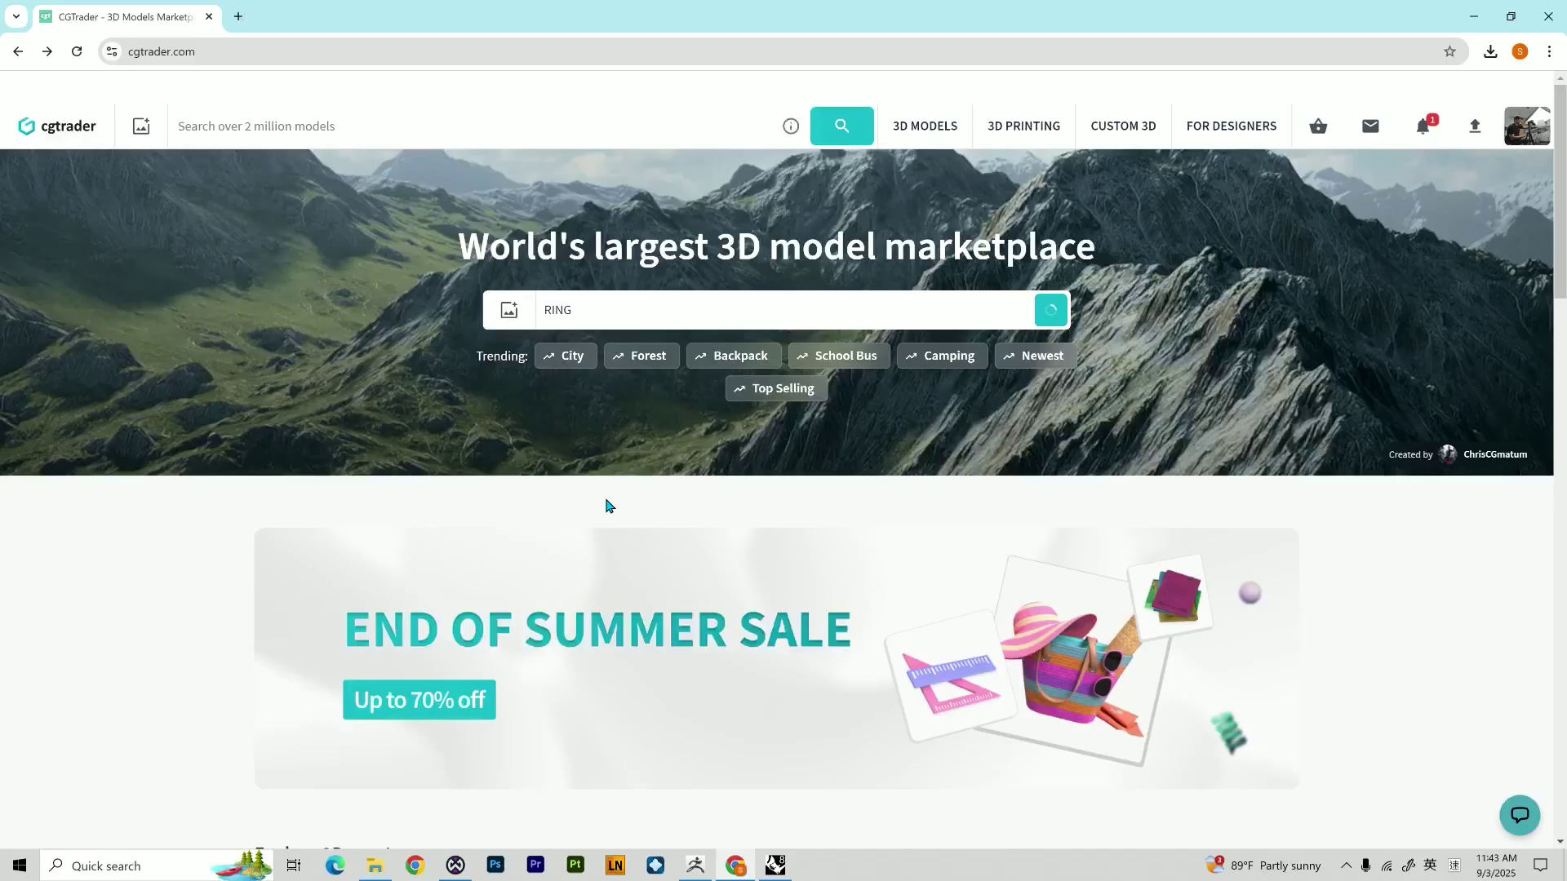
# - Search CGTrader for rings, filter to Free, and download the free Infinity Knot Ring model
pyautogui.click(580, 310)
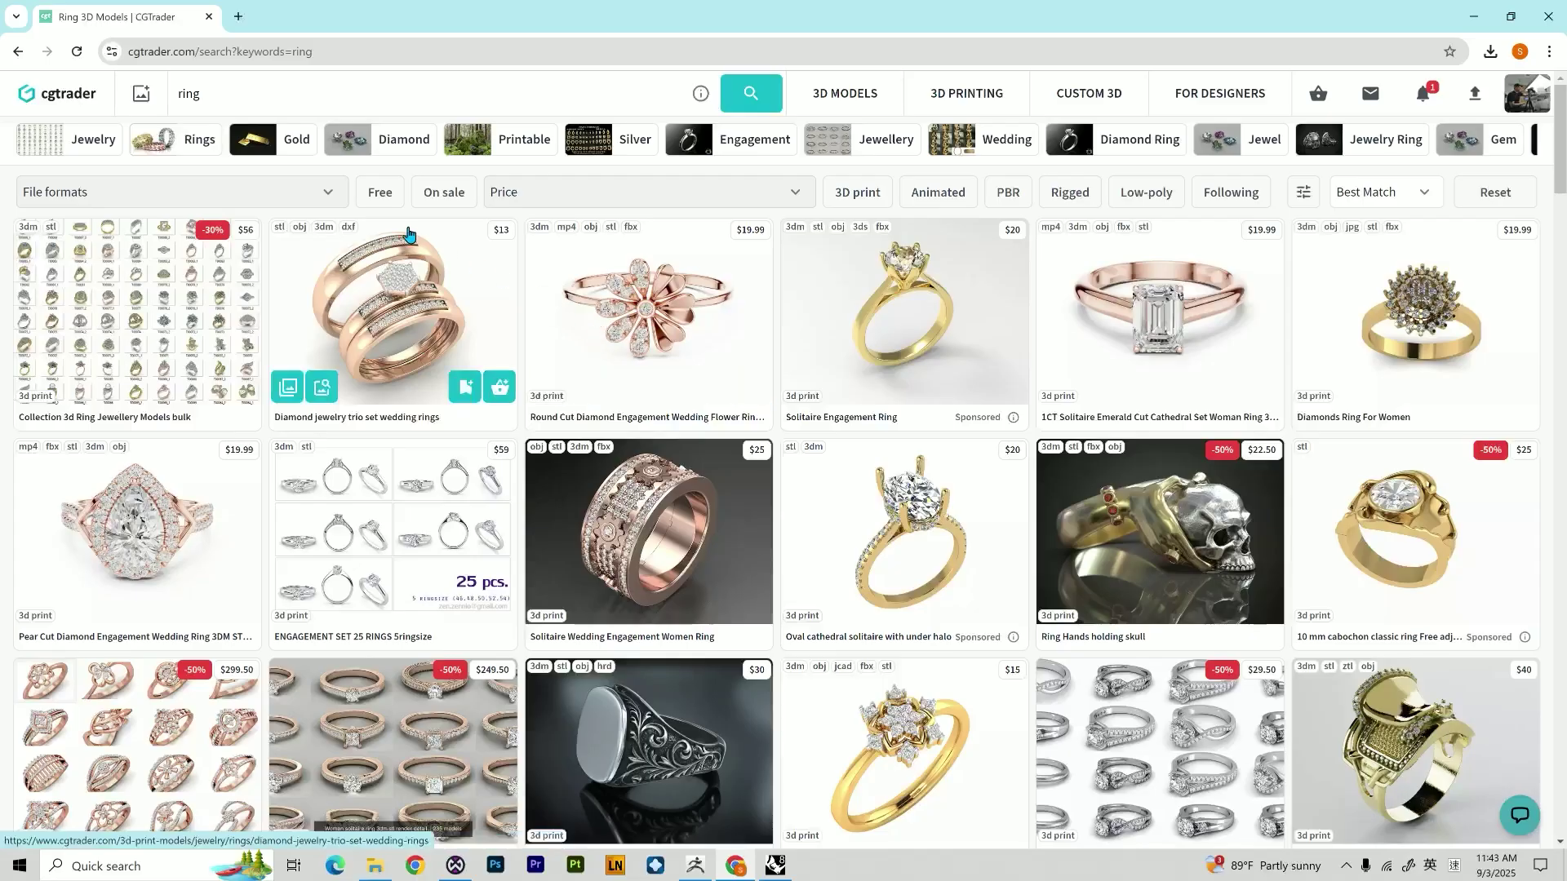
pyautogui.click(368, 196)
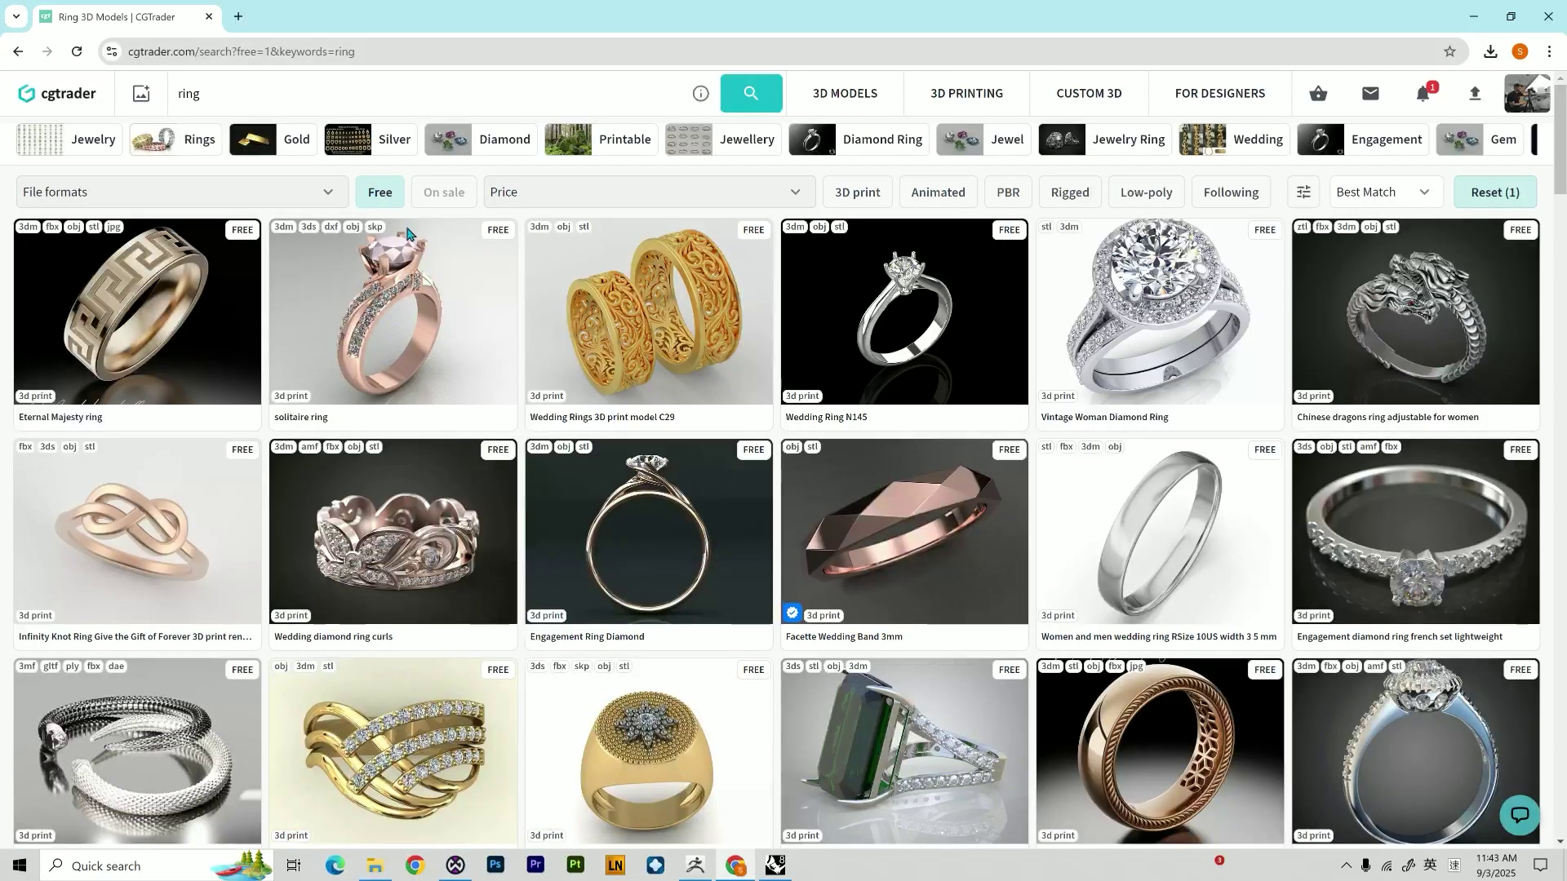
pyautogui.click(222, 533)
pyautogui.scroll(-3, 223, 532)
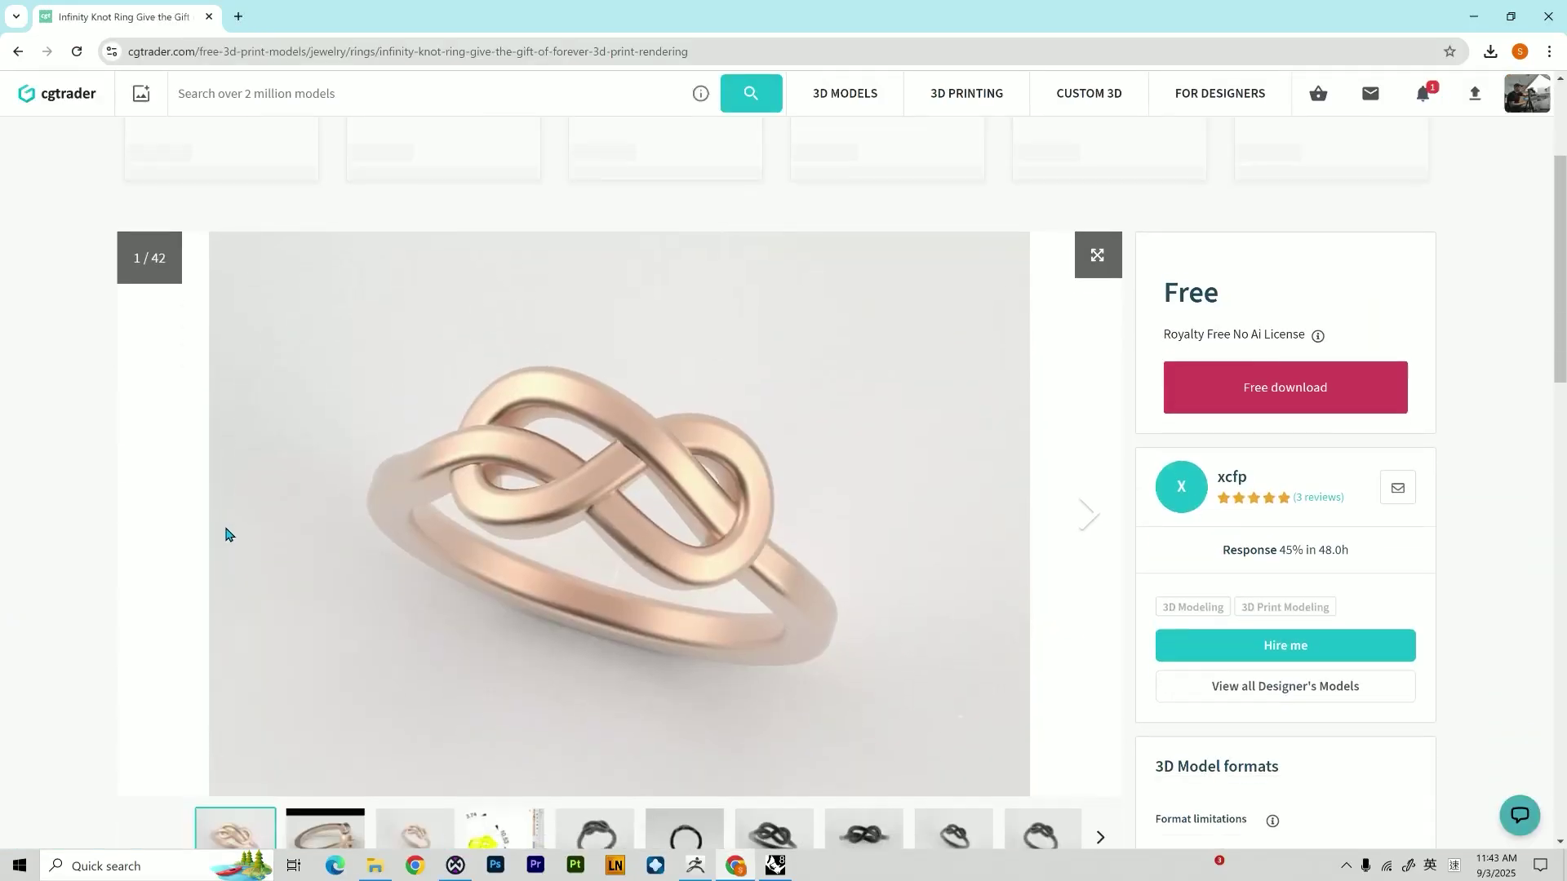
pyautogui.click(1339, 404)
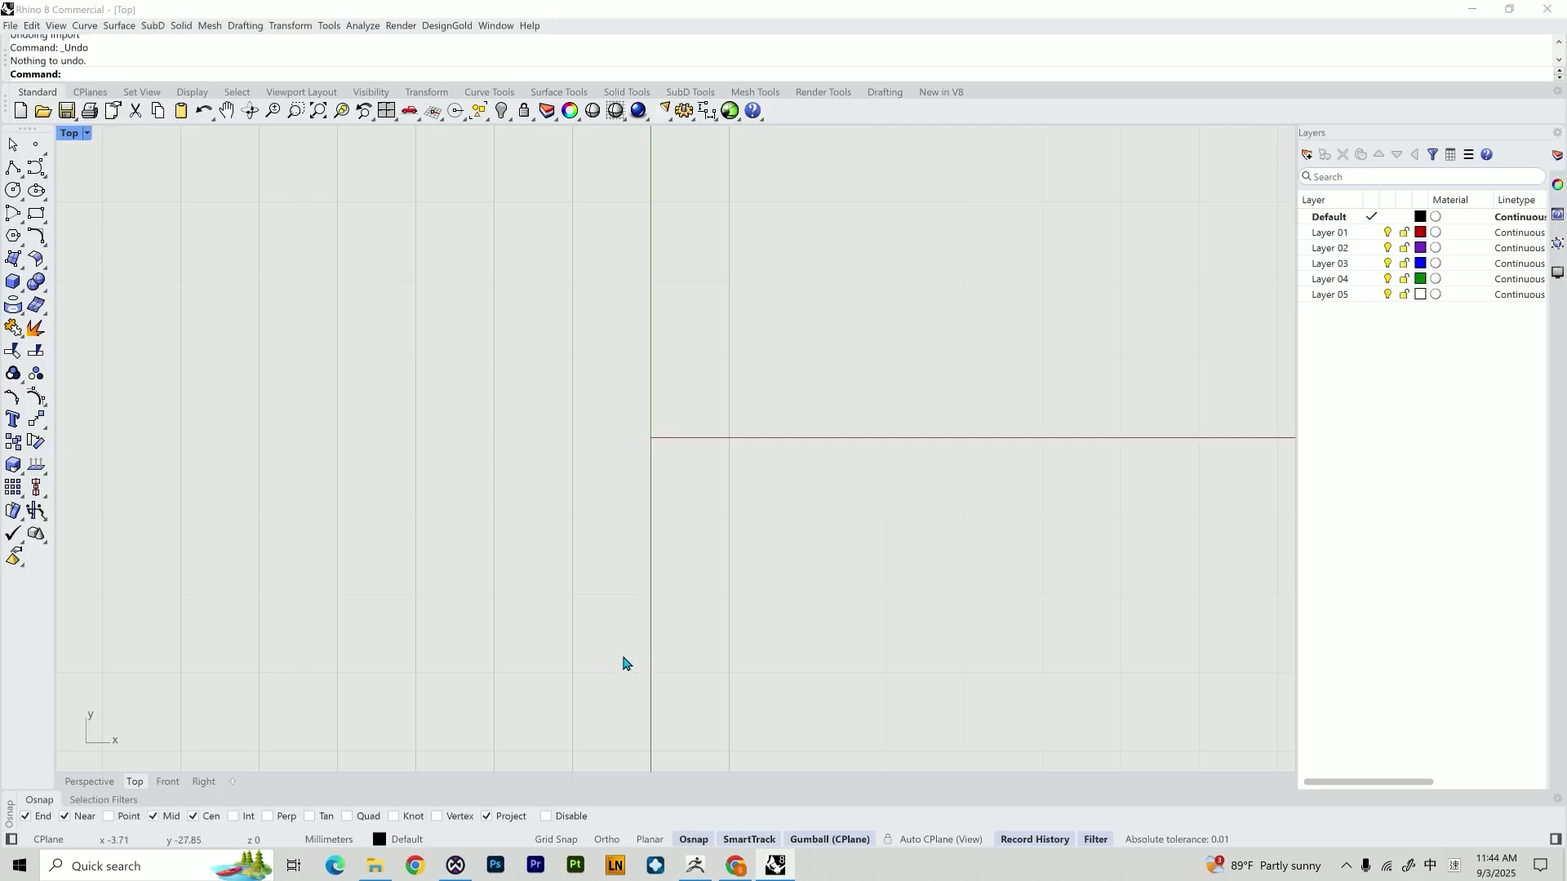
# - Import the downloaded Infinity Knot Ring STL from Downloads with millimetre import settings
pyautogui.click(695, 865)
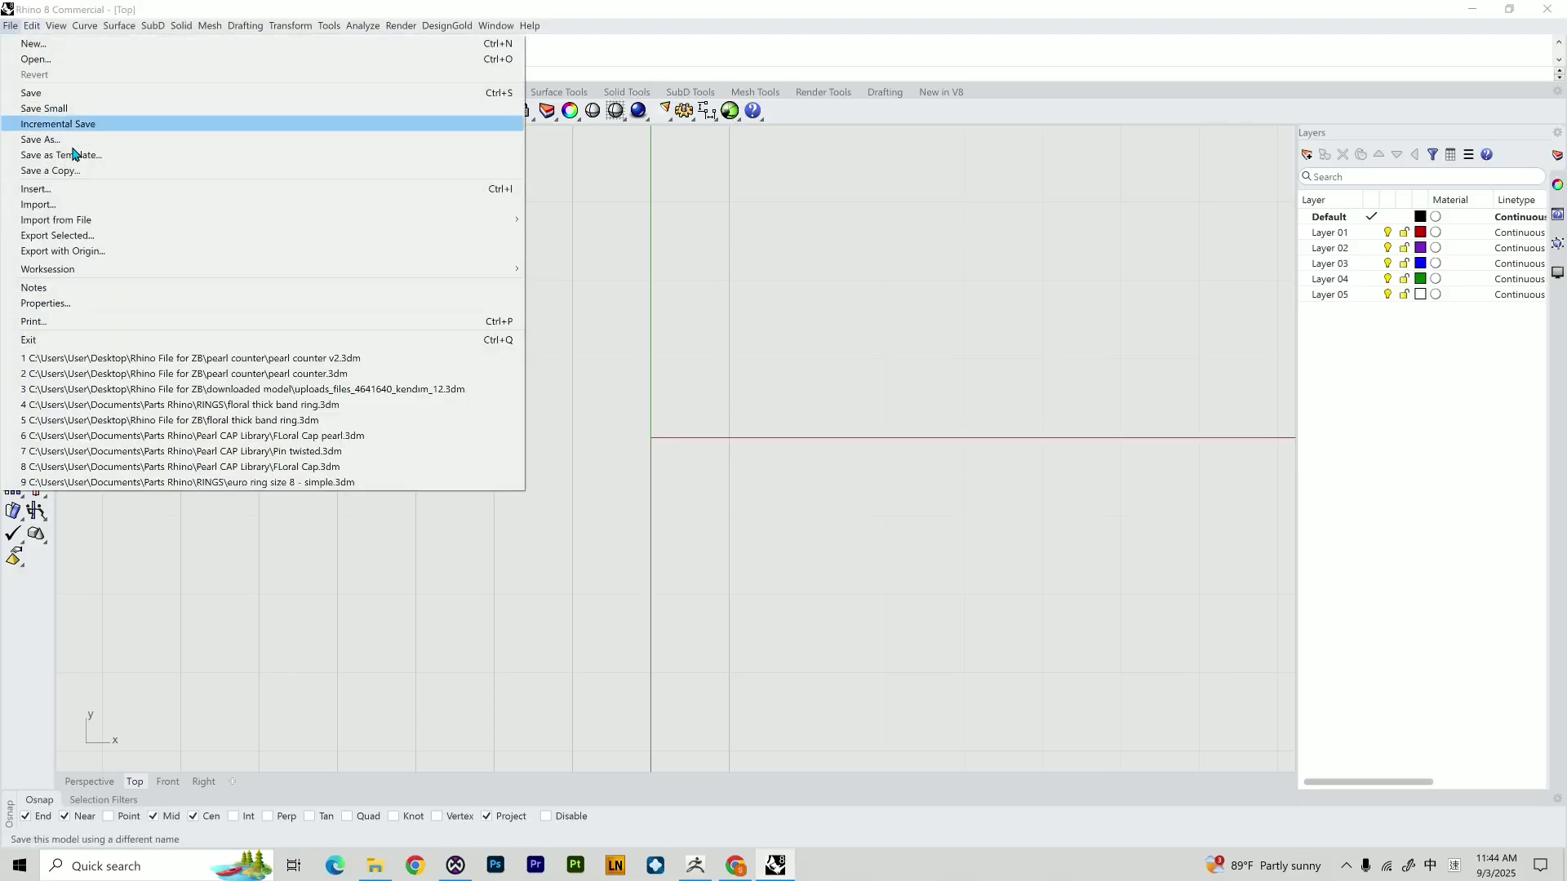
pyautogui.click(77, 191)
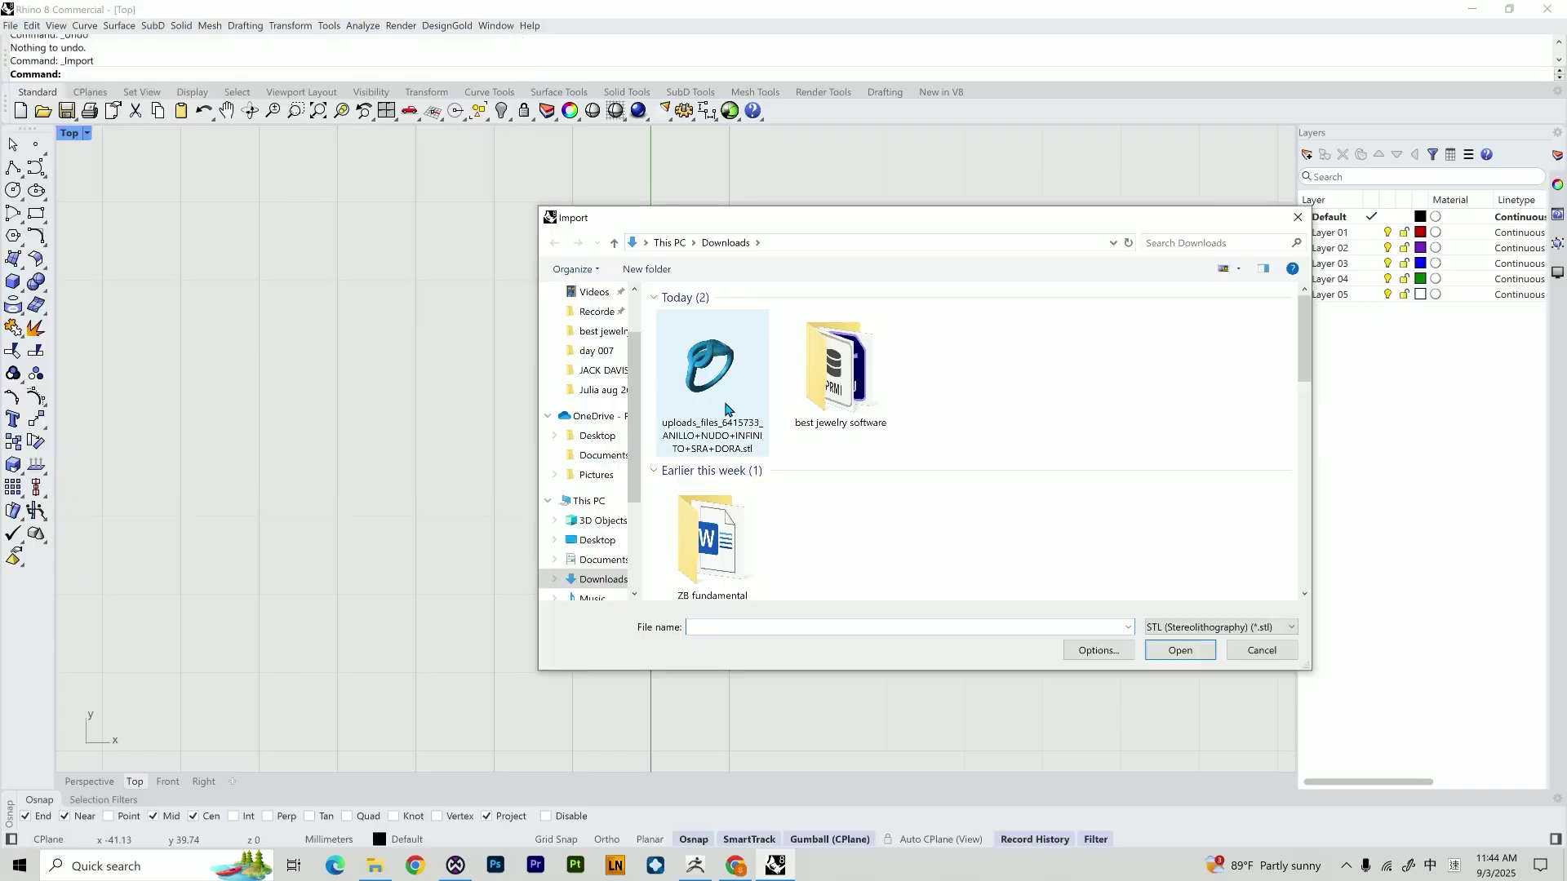
pyautogui.click(726, 408)
pyautogui.click(1183, 652)
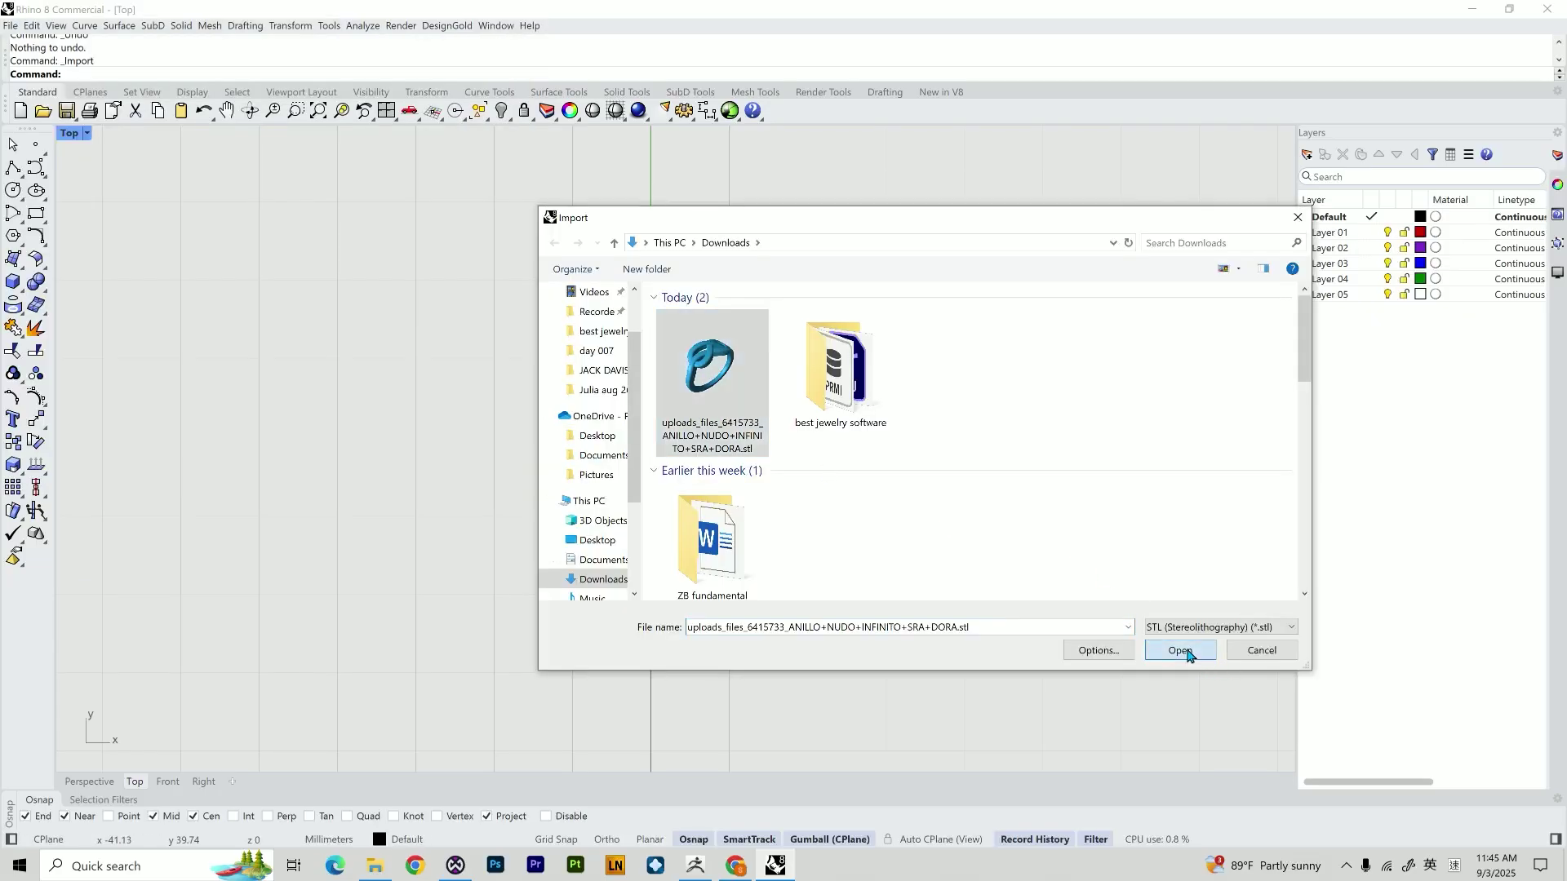
pyautogui.click(715, 509)
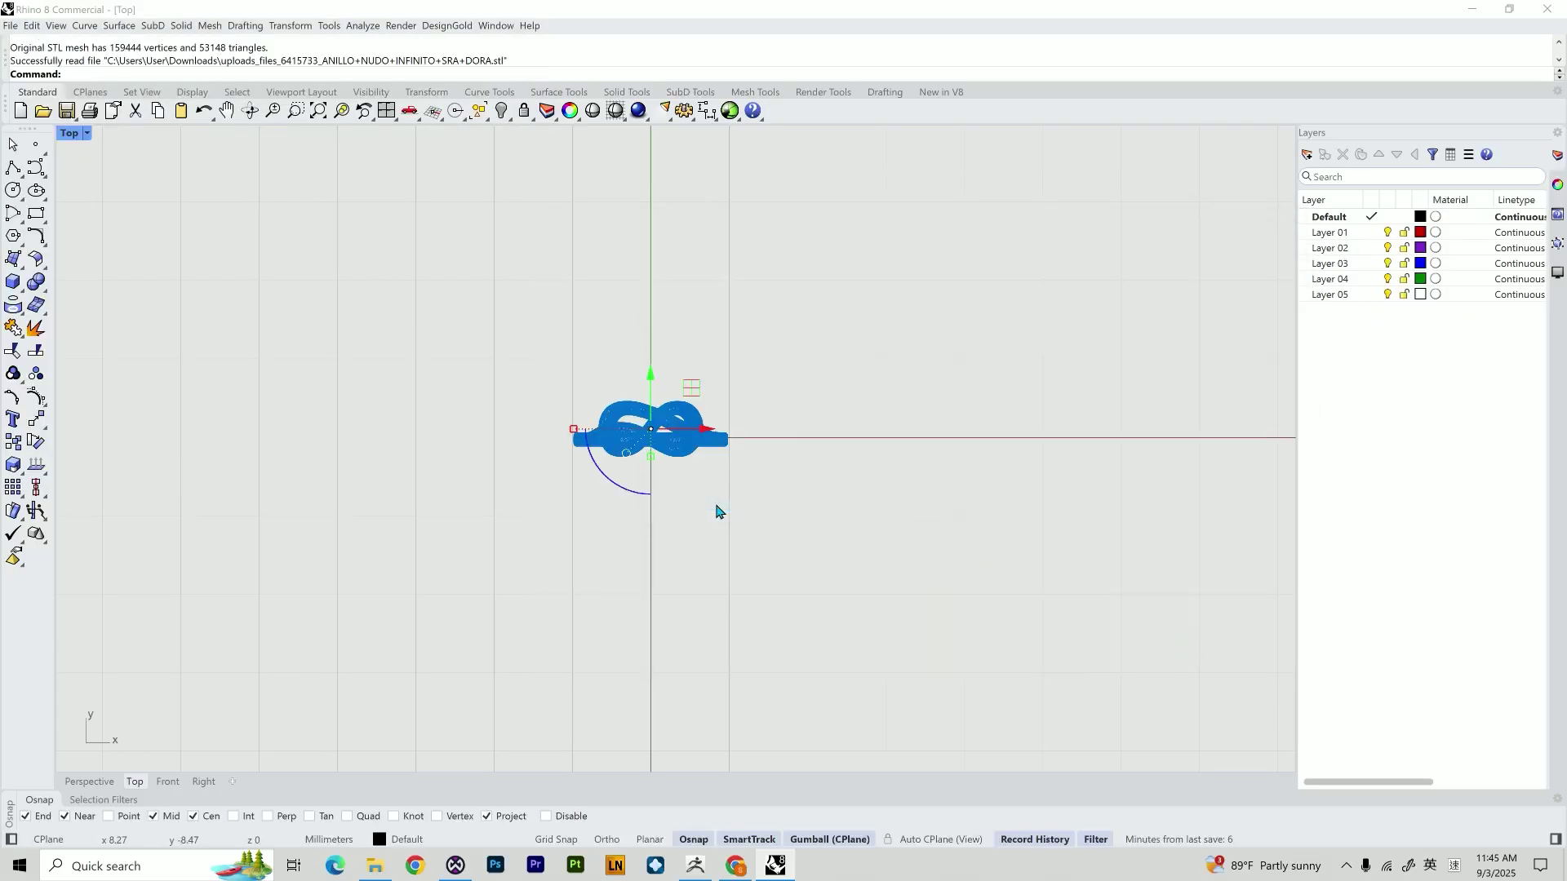
# - Zoom and pan around the imported knot mesh in the Top view, toward its upper loop
pyautogui.scroll(9, 716, 511)
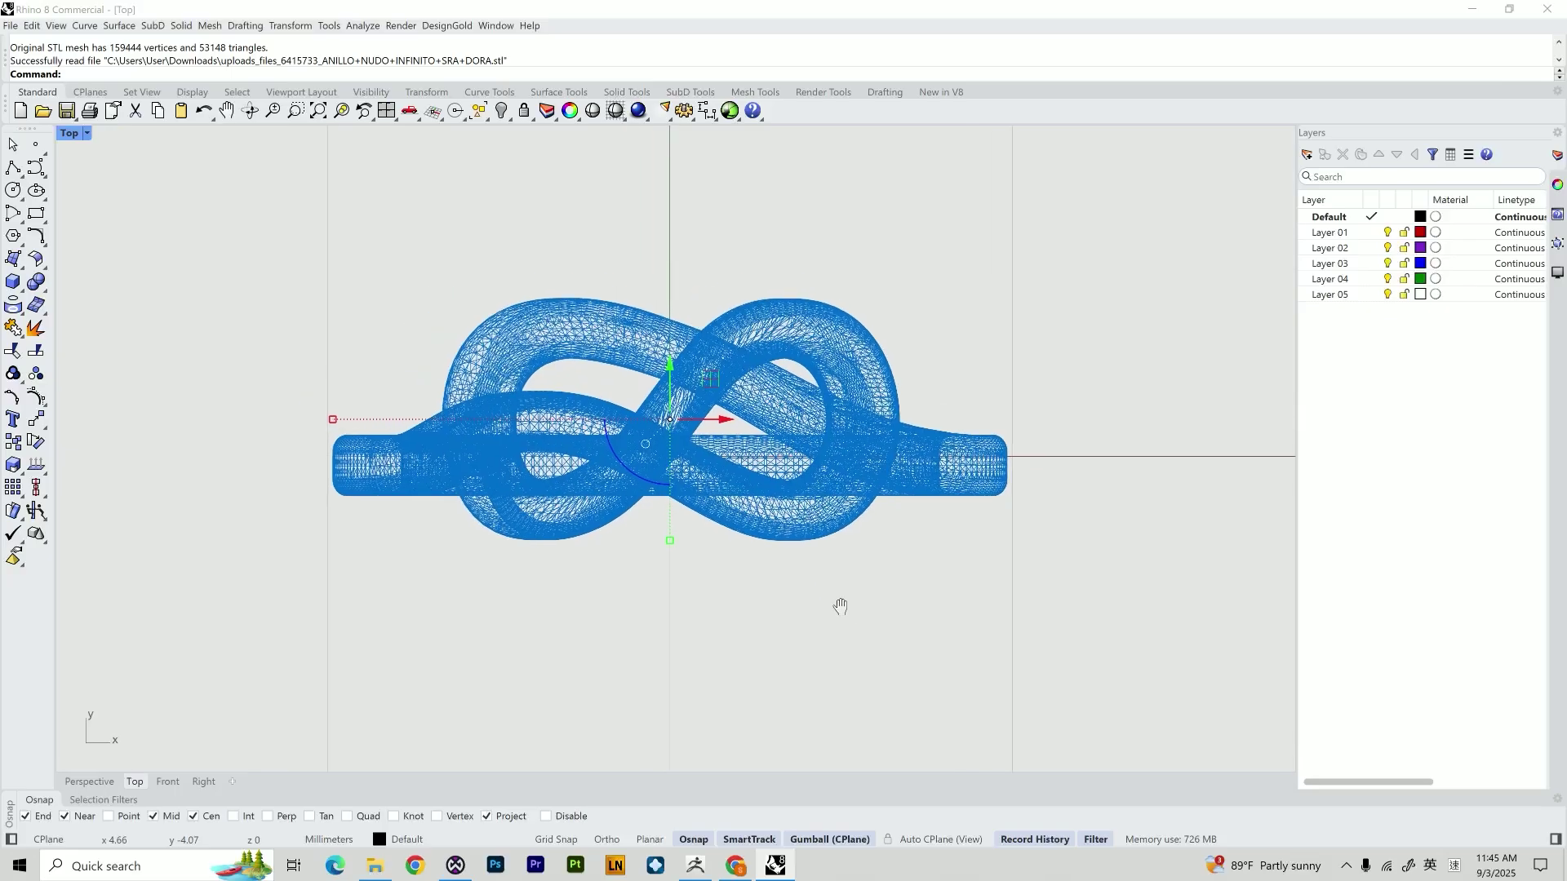
pyautogui.scroll(2, 833, 604)
pyautogui.moveTo(832, 605); pyautogui.dragTo(872, 651, button='right')
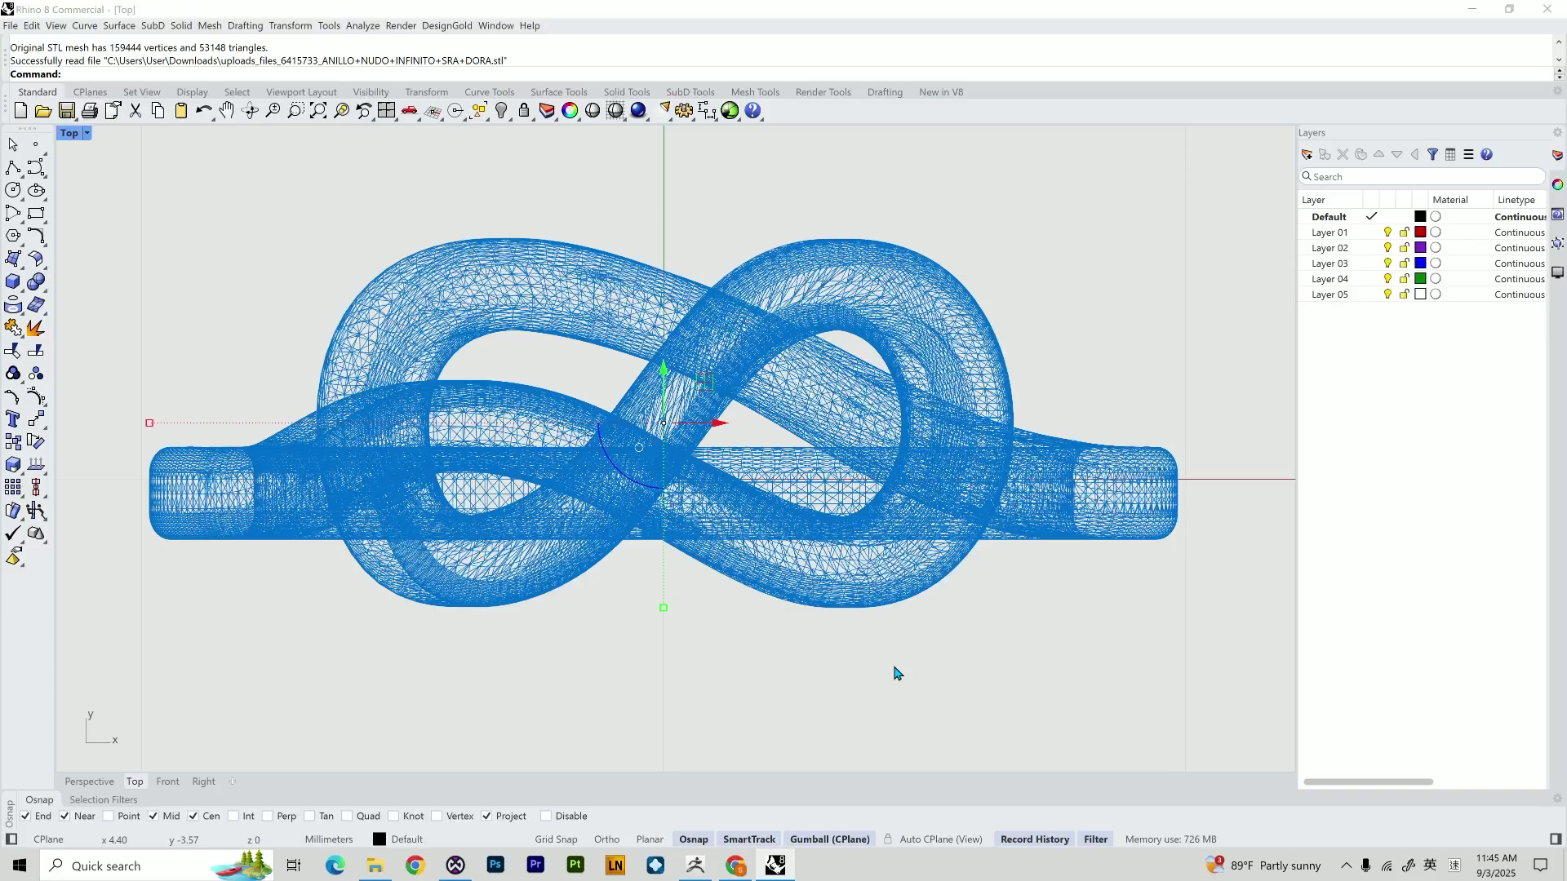
pyautogui.scroll(5, 493, 360)
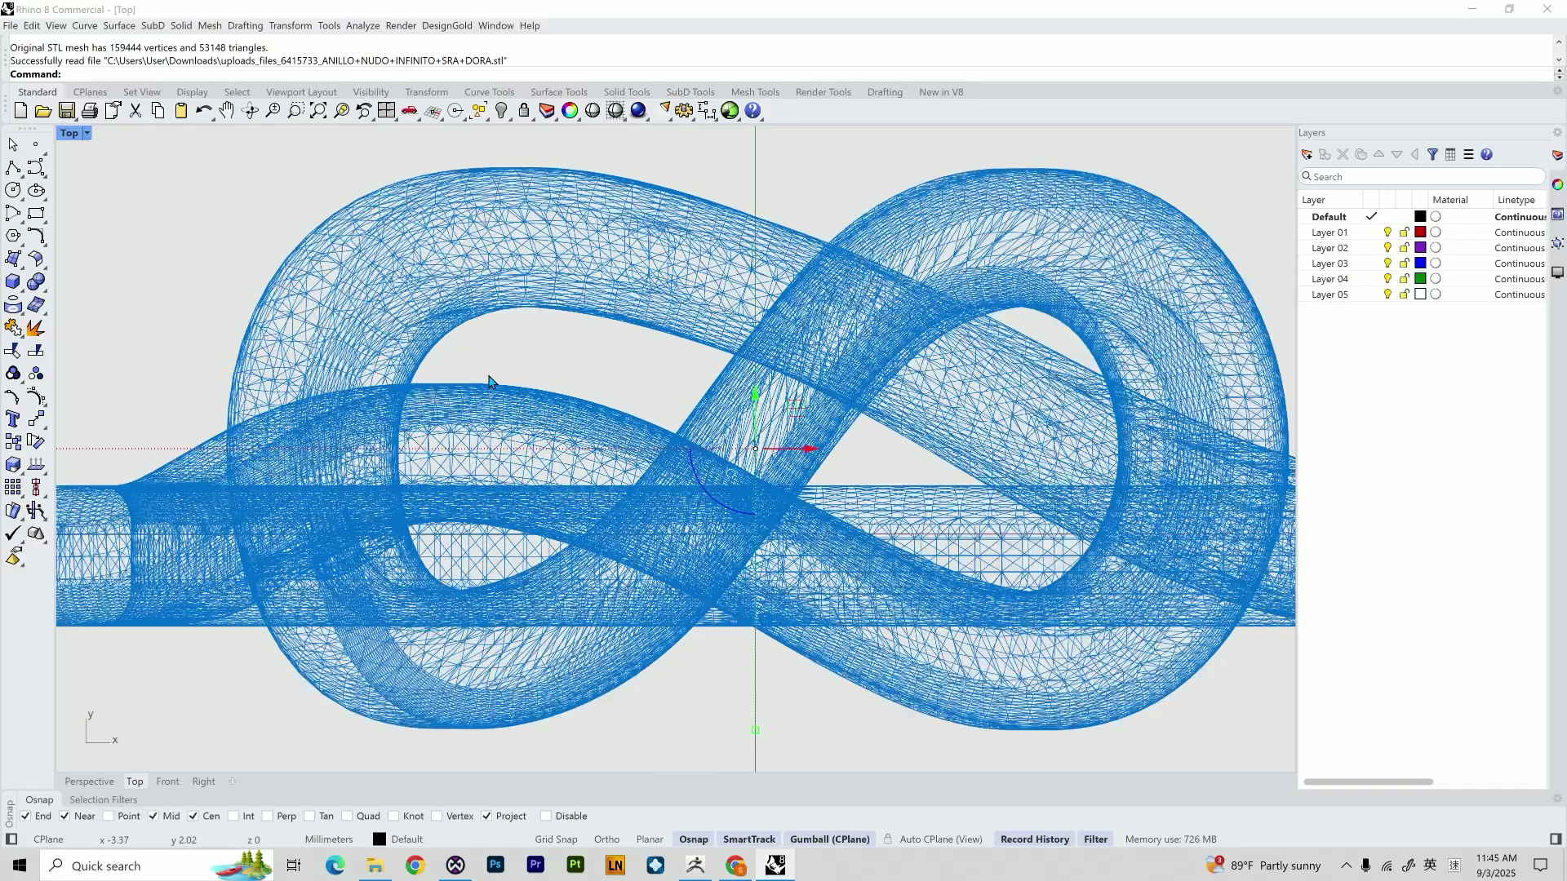
pyautogui.scroll(3, 631, 453)
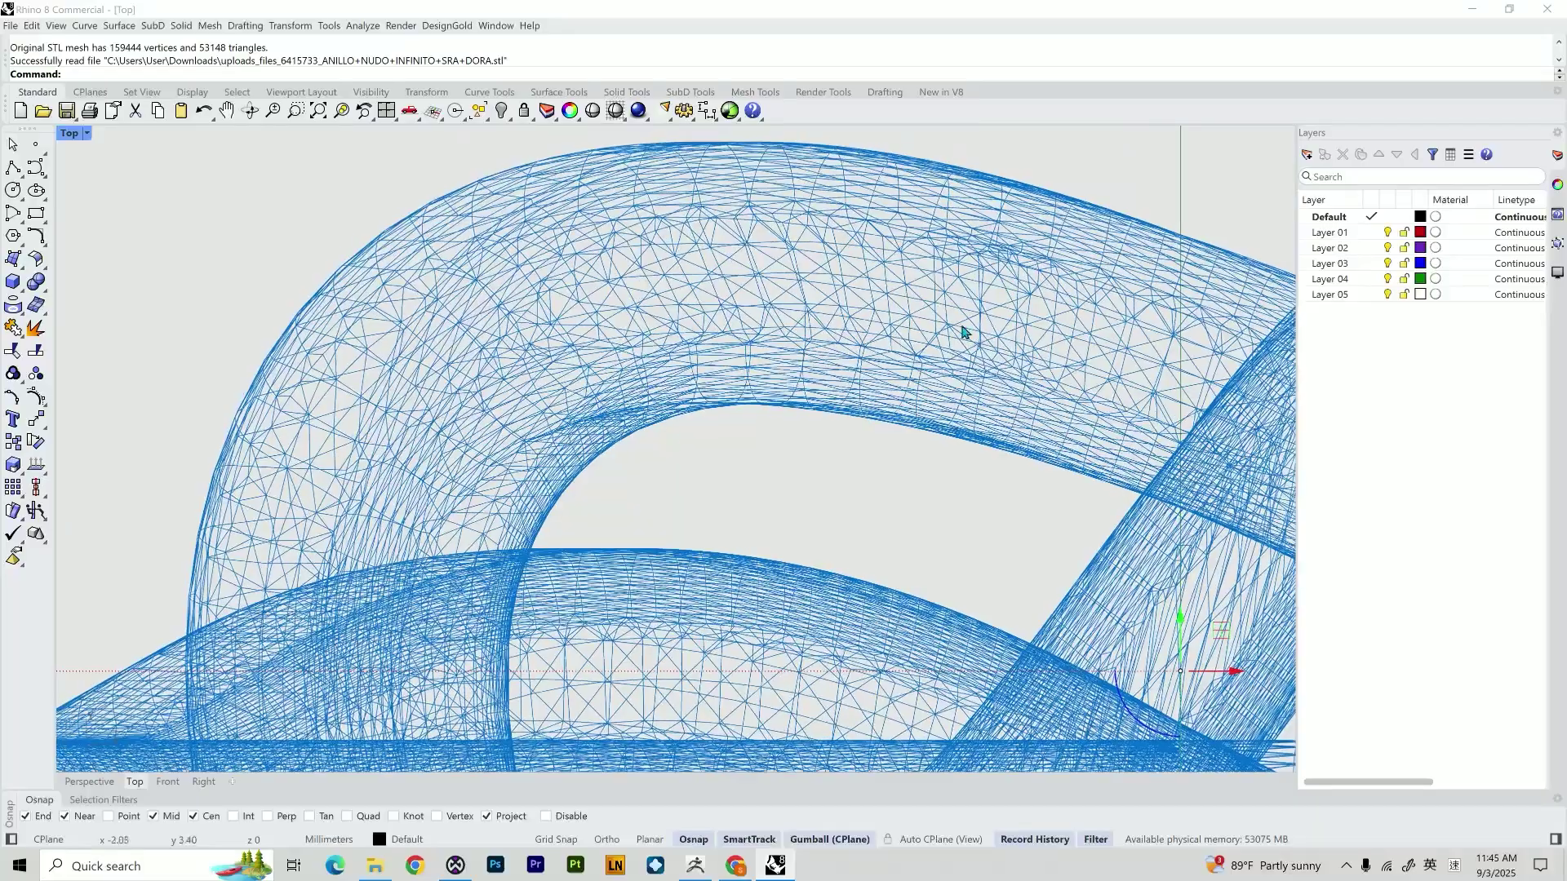
pyautogui.scroll(-3, 971, 448)
pyautogui.moveTo(876, 501); pyautogui.dragTo(662, 430, button='right')
pyautogui.scroll(-5, 663, 430)
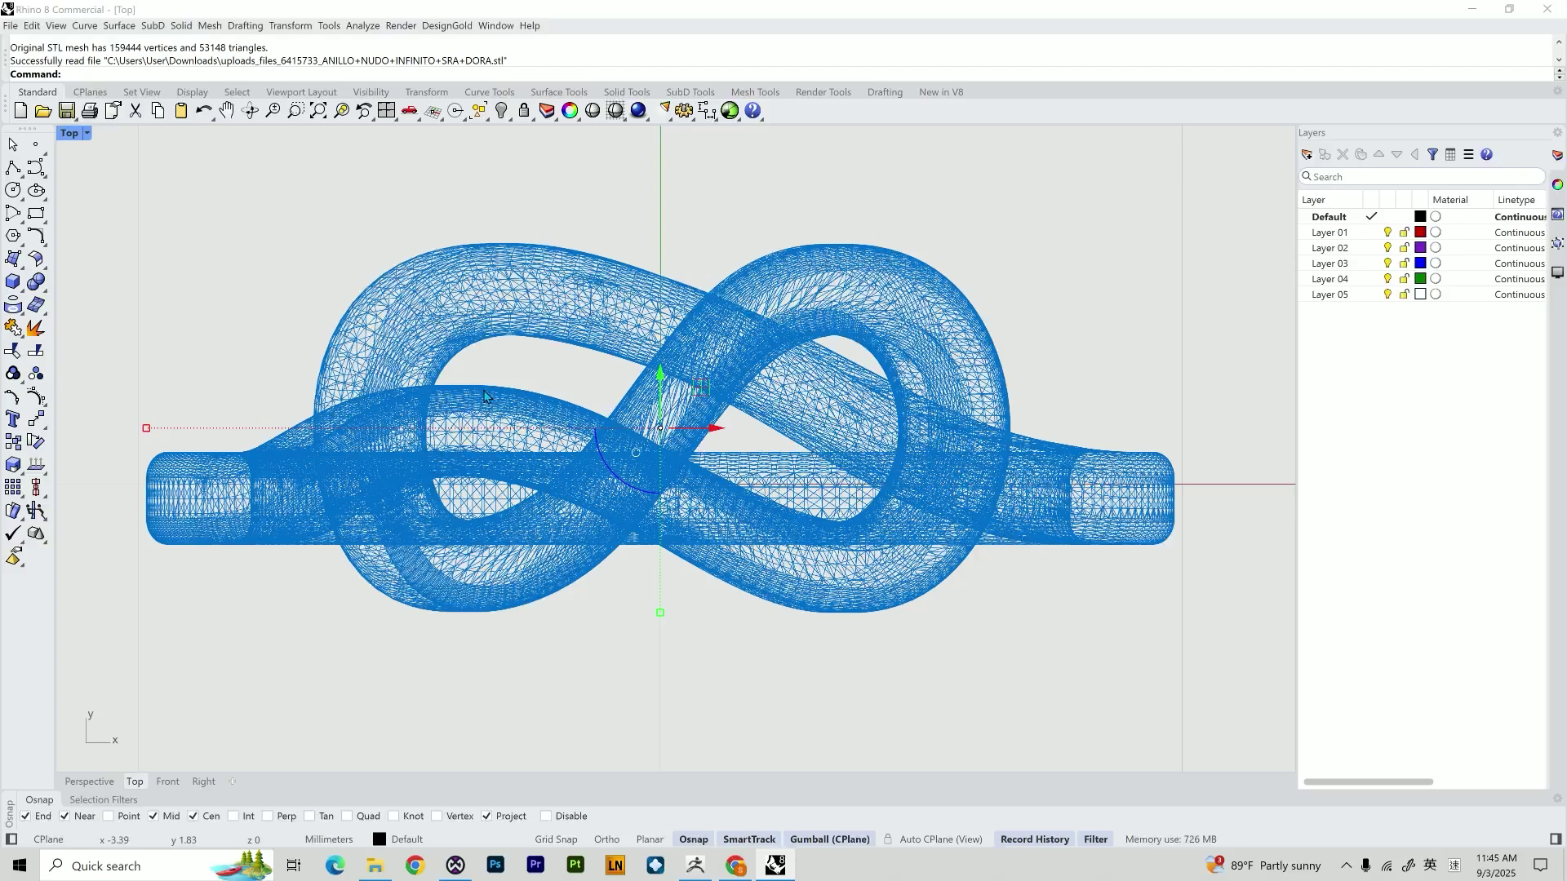
pyautogui.scroll(-2, 484, 397)
pyautogui.write('scale')
pyautogui.press('Return')
pyautogui.write('0')
pyautogui.press('Return')
pyautogui.click(1042, 466)
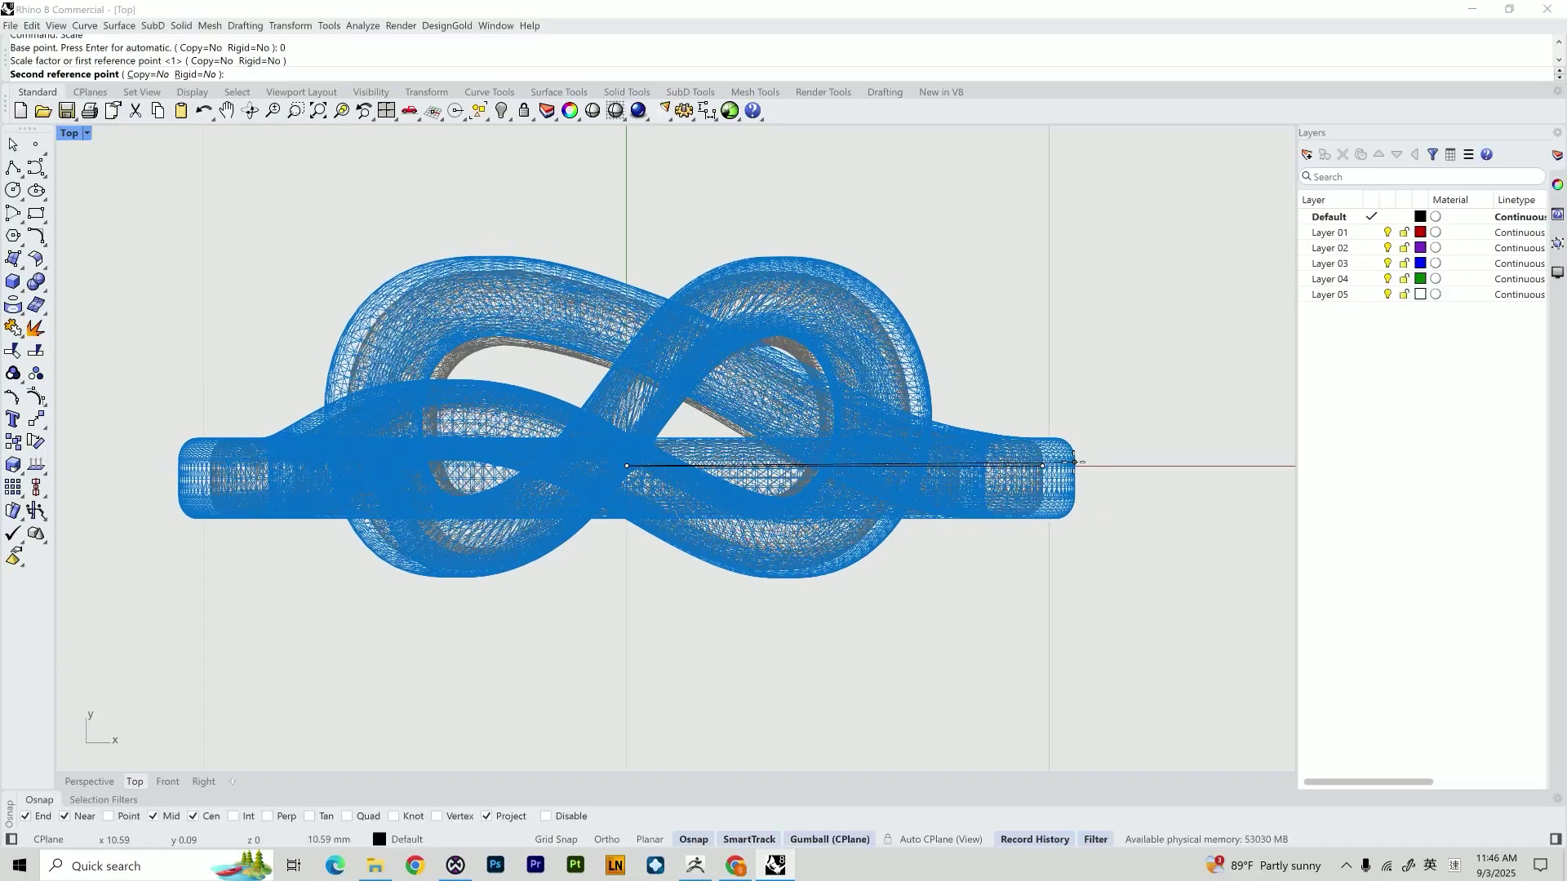
pyautogui.press('Escape')
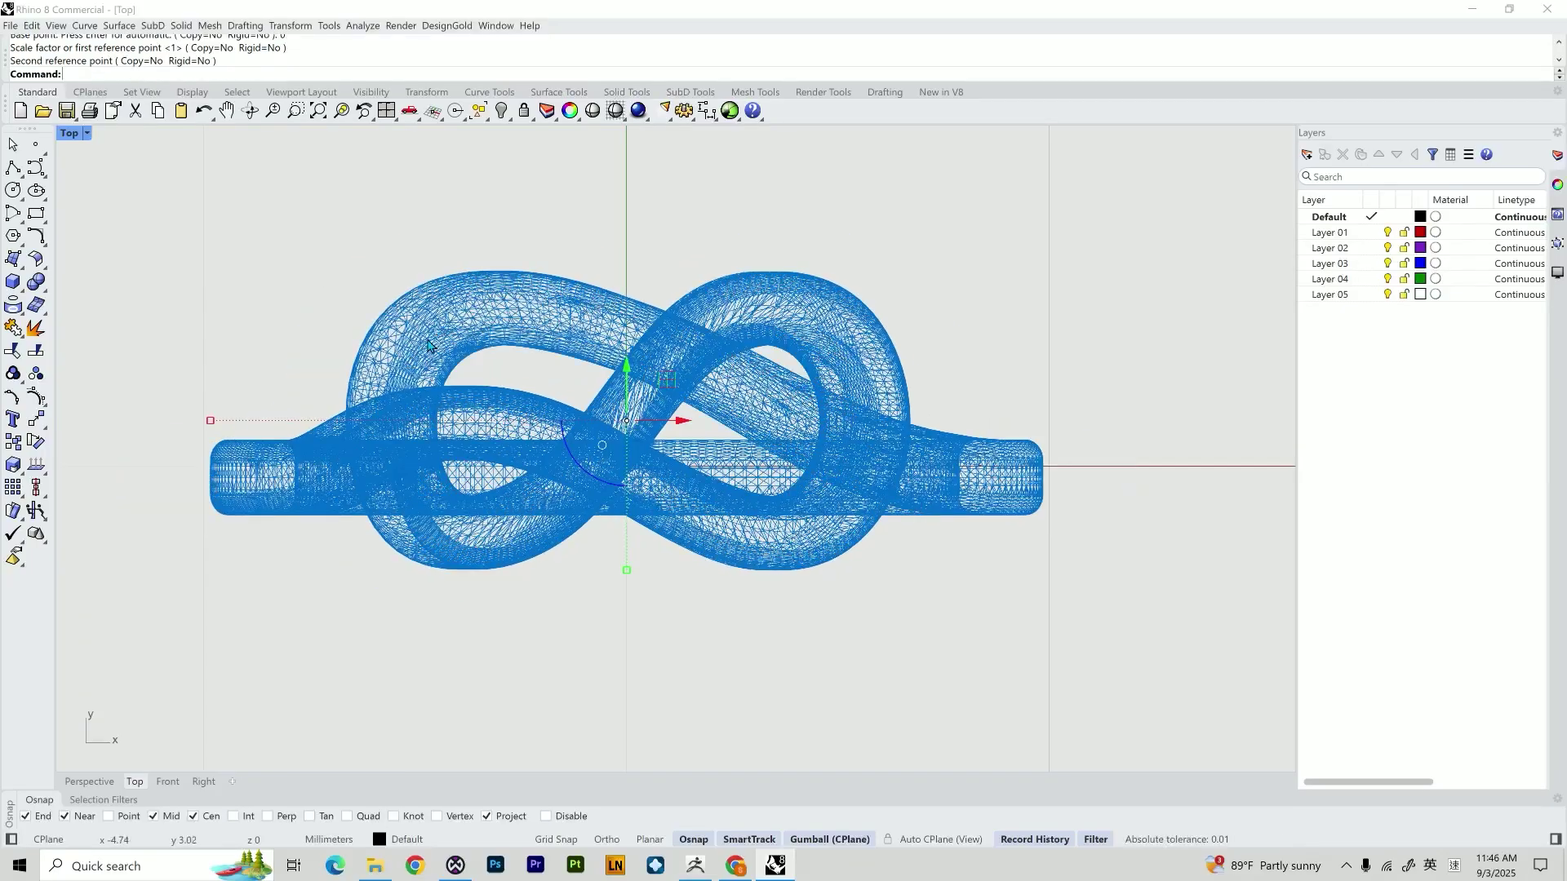
pyautogui.scroll(2, 428, 346)
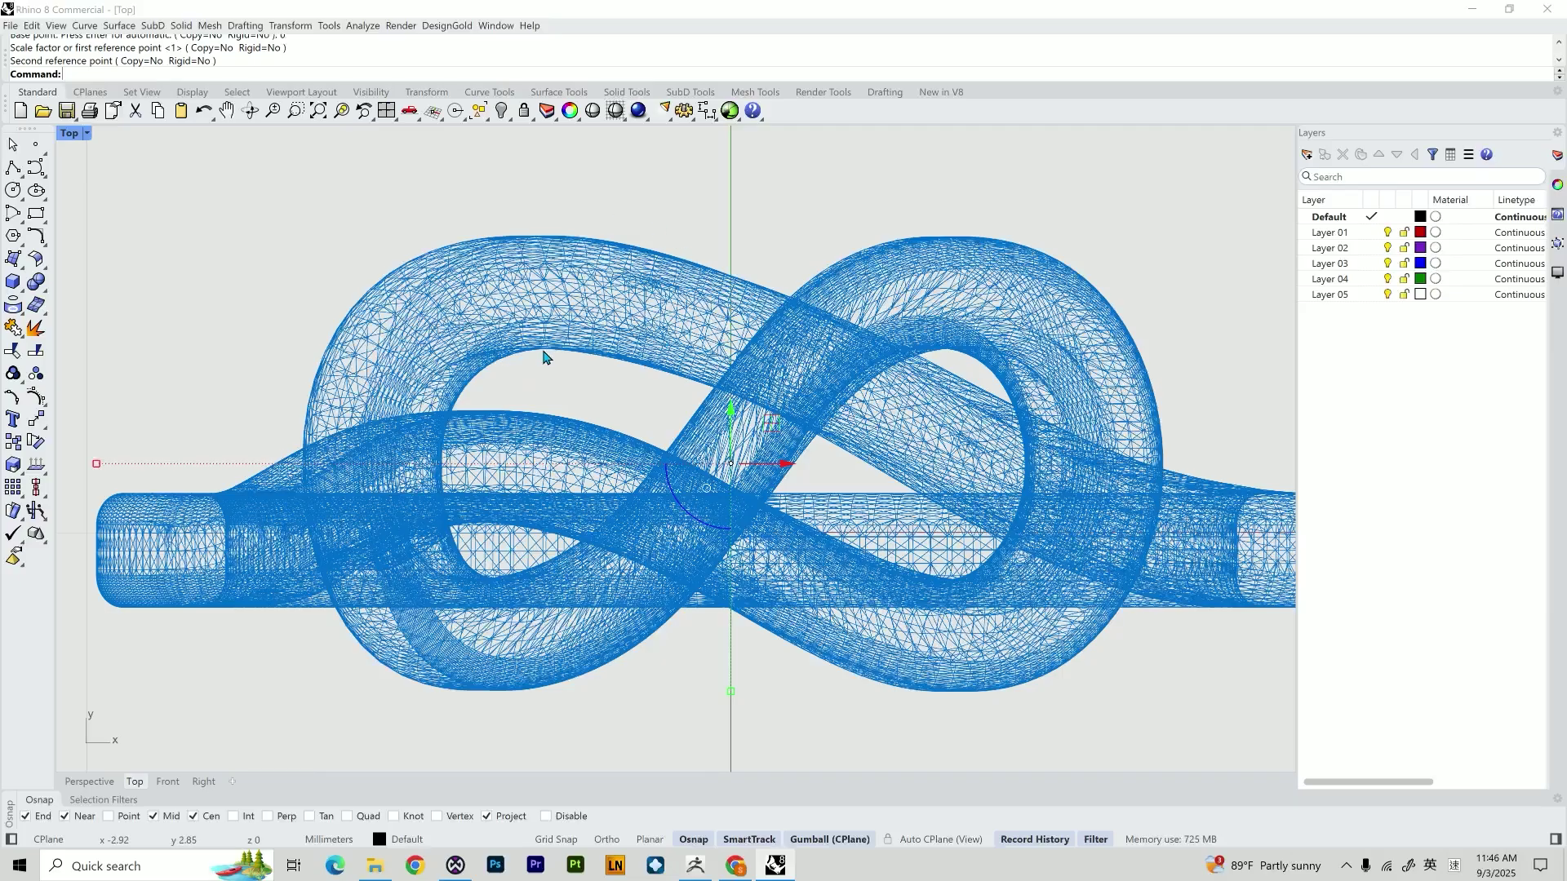
pyautogui.scroll(-2, 546, 357)
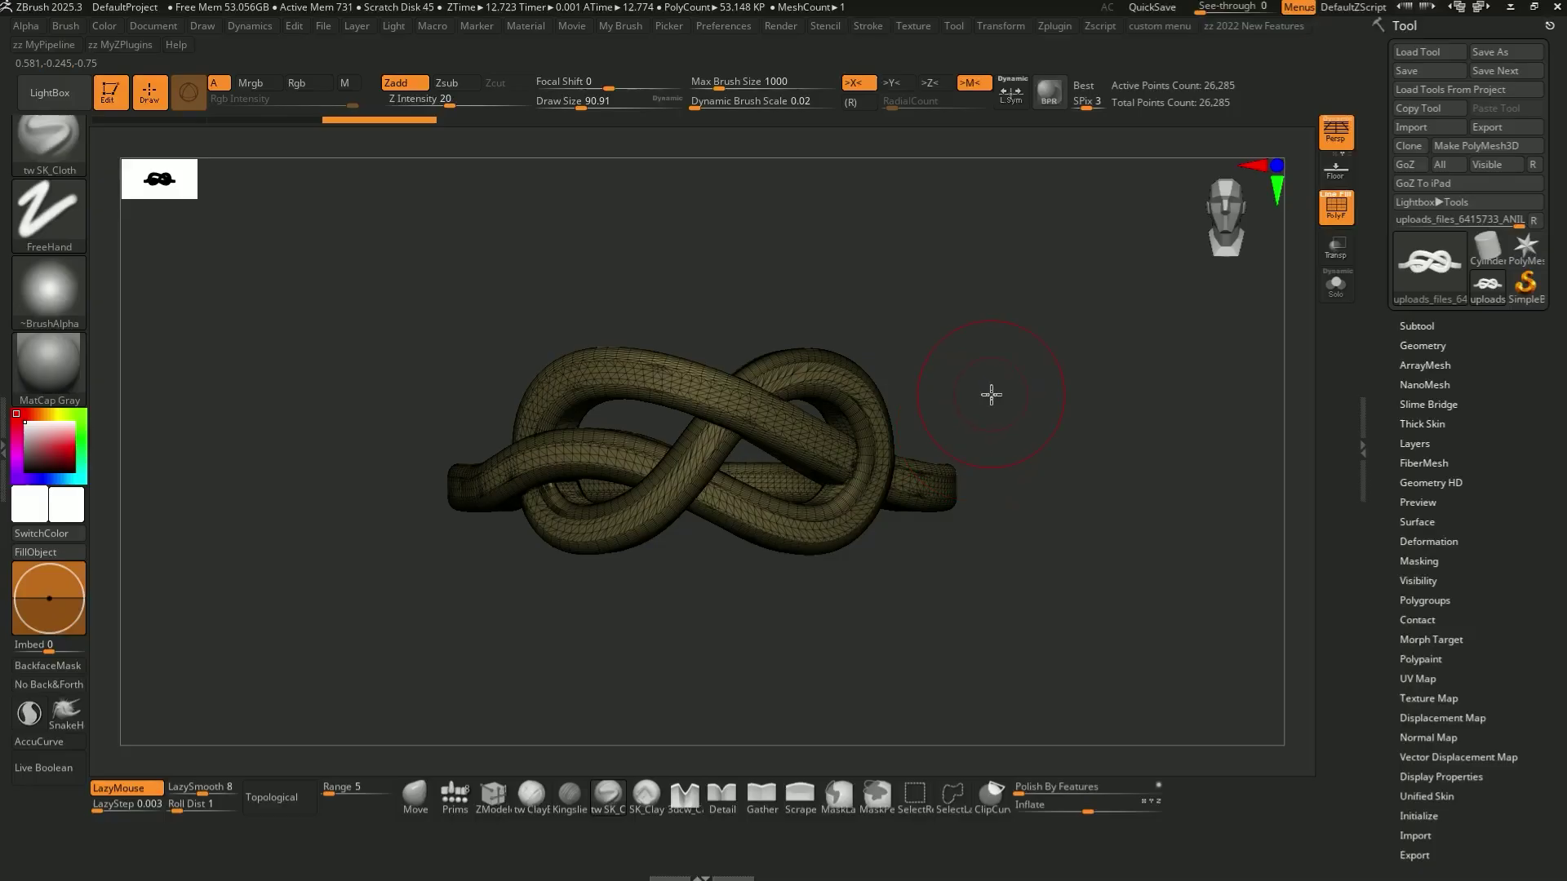
# - Orbit and zoom the faceted knot ring, pulling one tube section up-left with the Move brush
pyautogui.moveTo(991, 395)
pyautogui.mouseDown()
pyautogui.moveTo(979, 340)
pyautogui.moveTo(1067, 553)
pyautogui.moveTo(1018, 459)
pyautogui.moveTo(976, 458)
pyautogui.moveTo(916, 511)
pyautogui.mouseUp()
pyautogui.moveTo(916, 510)
pyautogui.mouseDown(button='right')
pyautogui.moveTo(892, 420)
pyautogui.moveTo(903, 514)
pyautogui.moveTo(920, 426)
pyautogui.moveTo(881, 438)
pyautogui.moveTo(927, 455)
pyautogui.mouseUp(button='right')
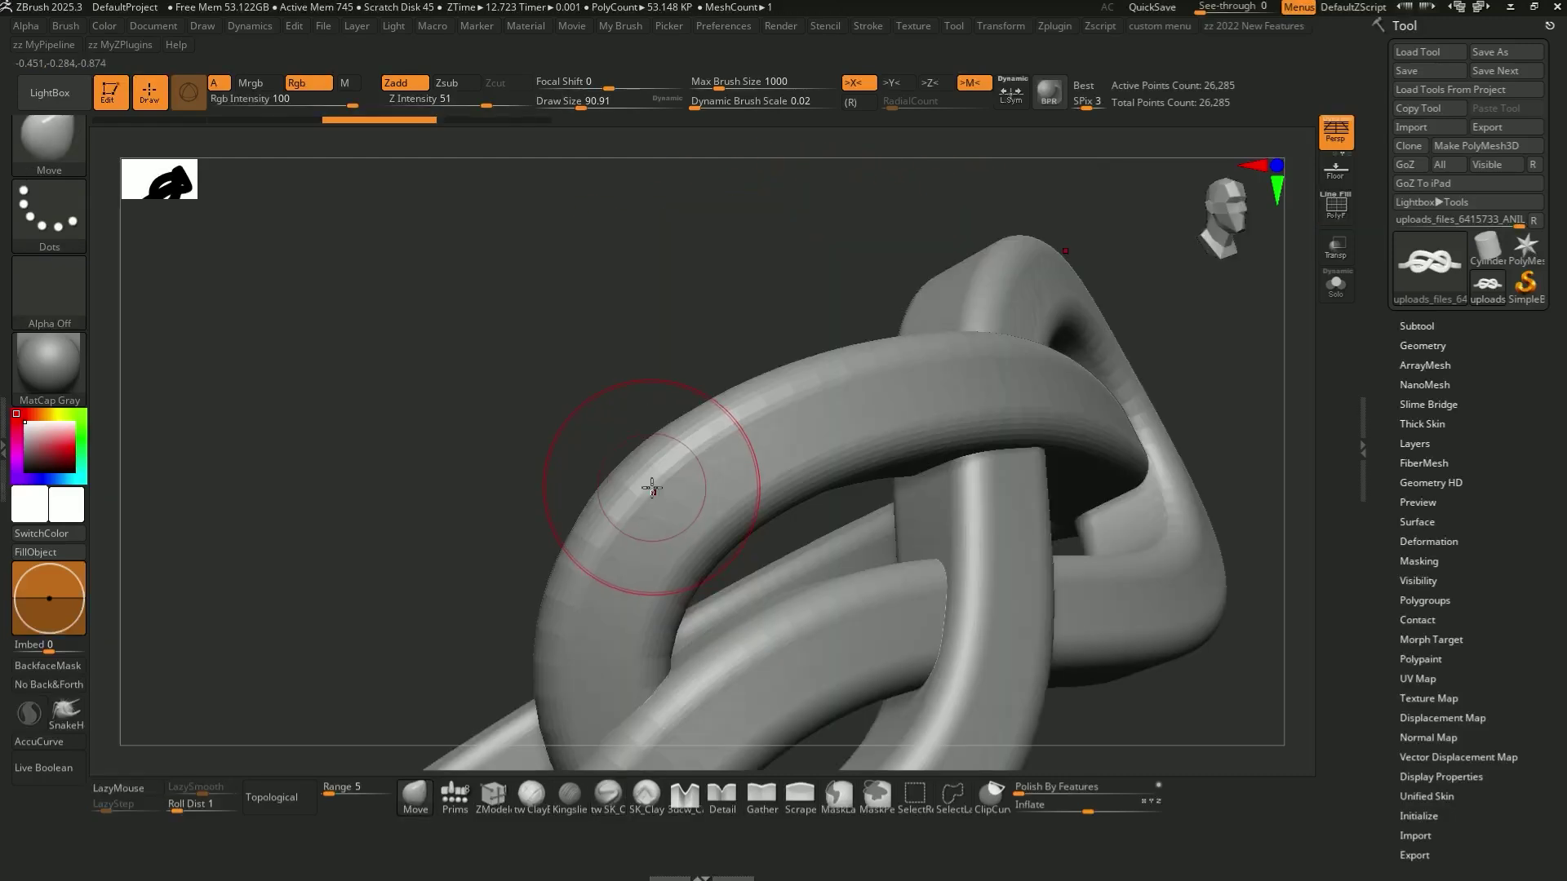
pyautogui.moveTo(647, 486); pyautogui.dragTo(568, 384)
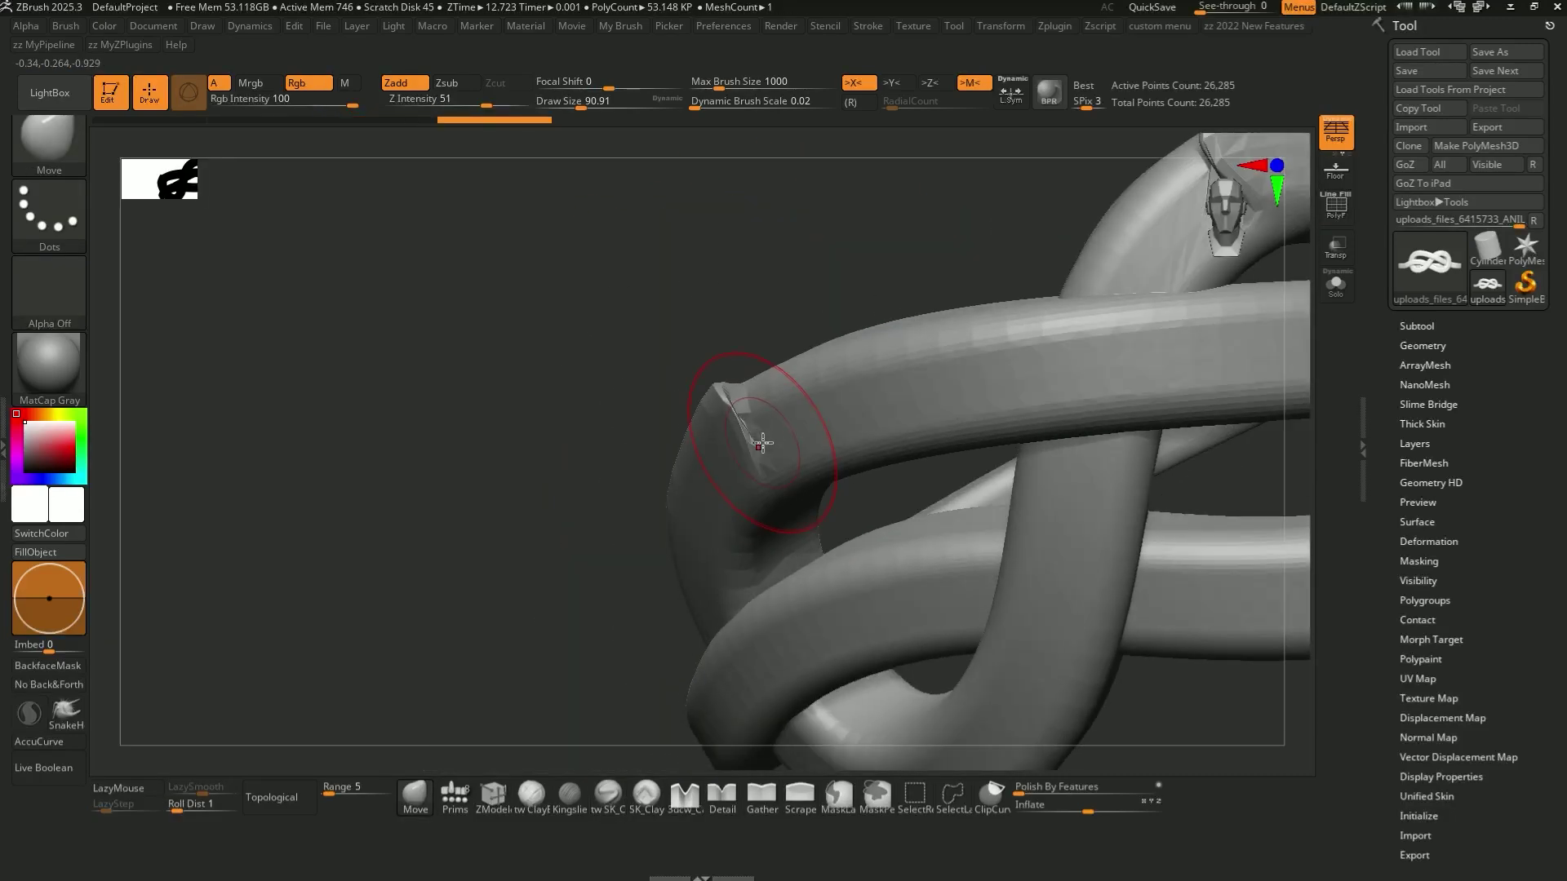
pyautogui.scroll(3, 775, 530)
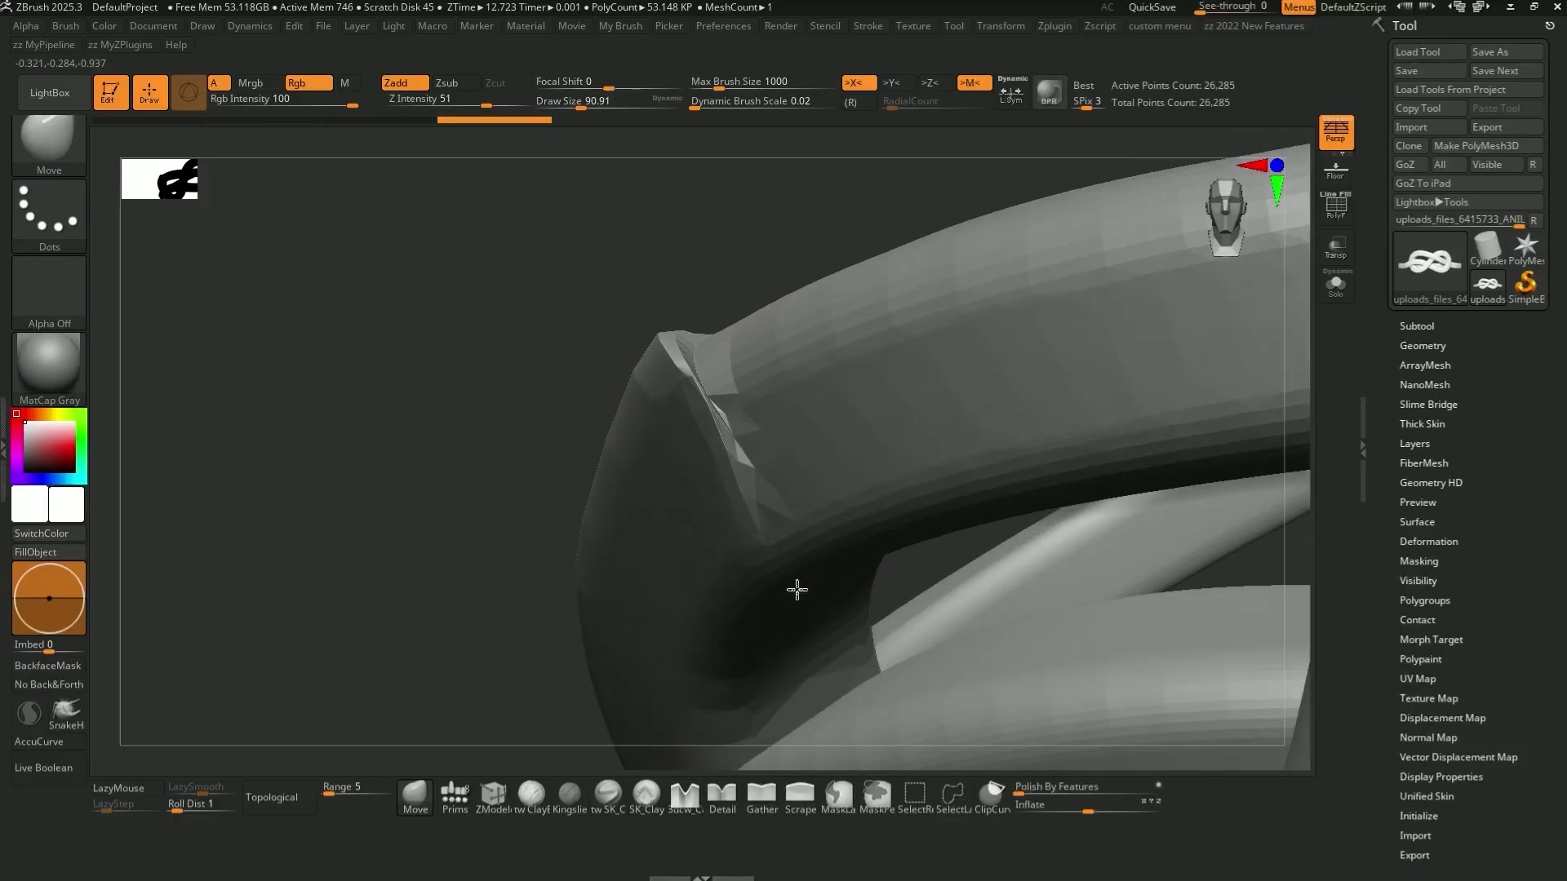
pyautogui.scroll(1, 797, 589)
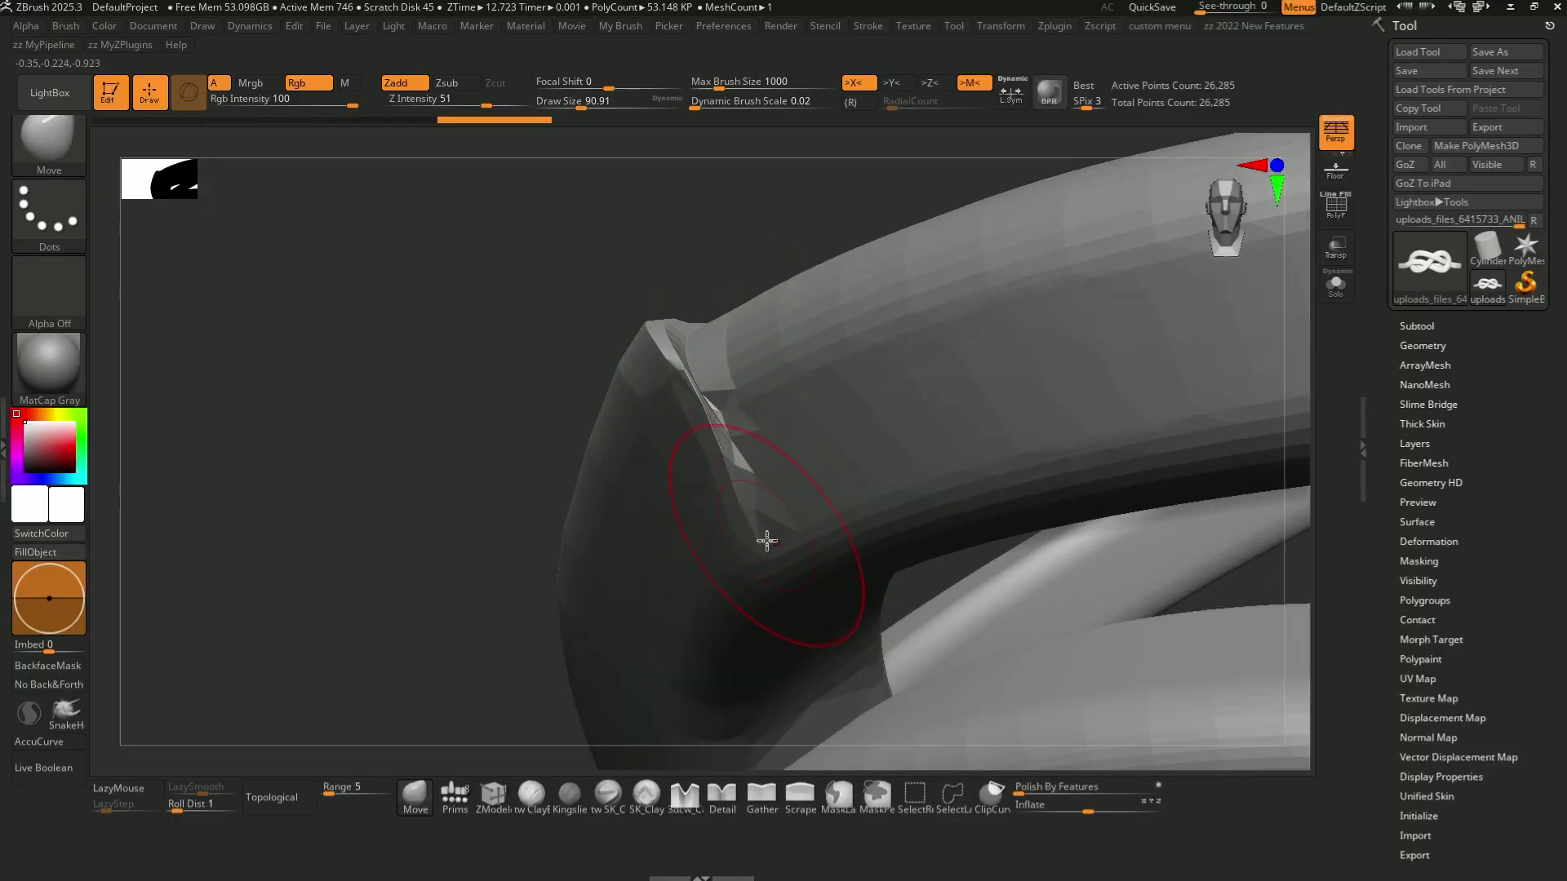
pyautogui.moveTo(766, 528)
pyautogui.mouseDown(button='right')
pyautogui.moveTo(996, 549)
pyautogui.moveTo(849, 433)
pyautogui.moveTo(886, 381)
pyautogui.mouseUp(button='right')
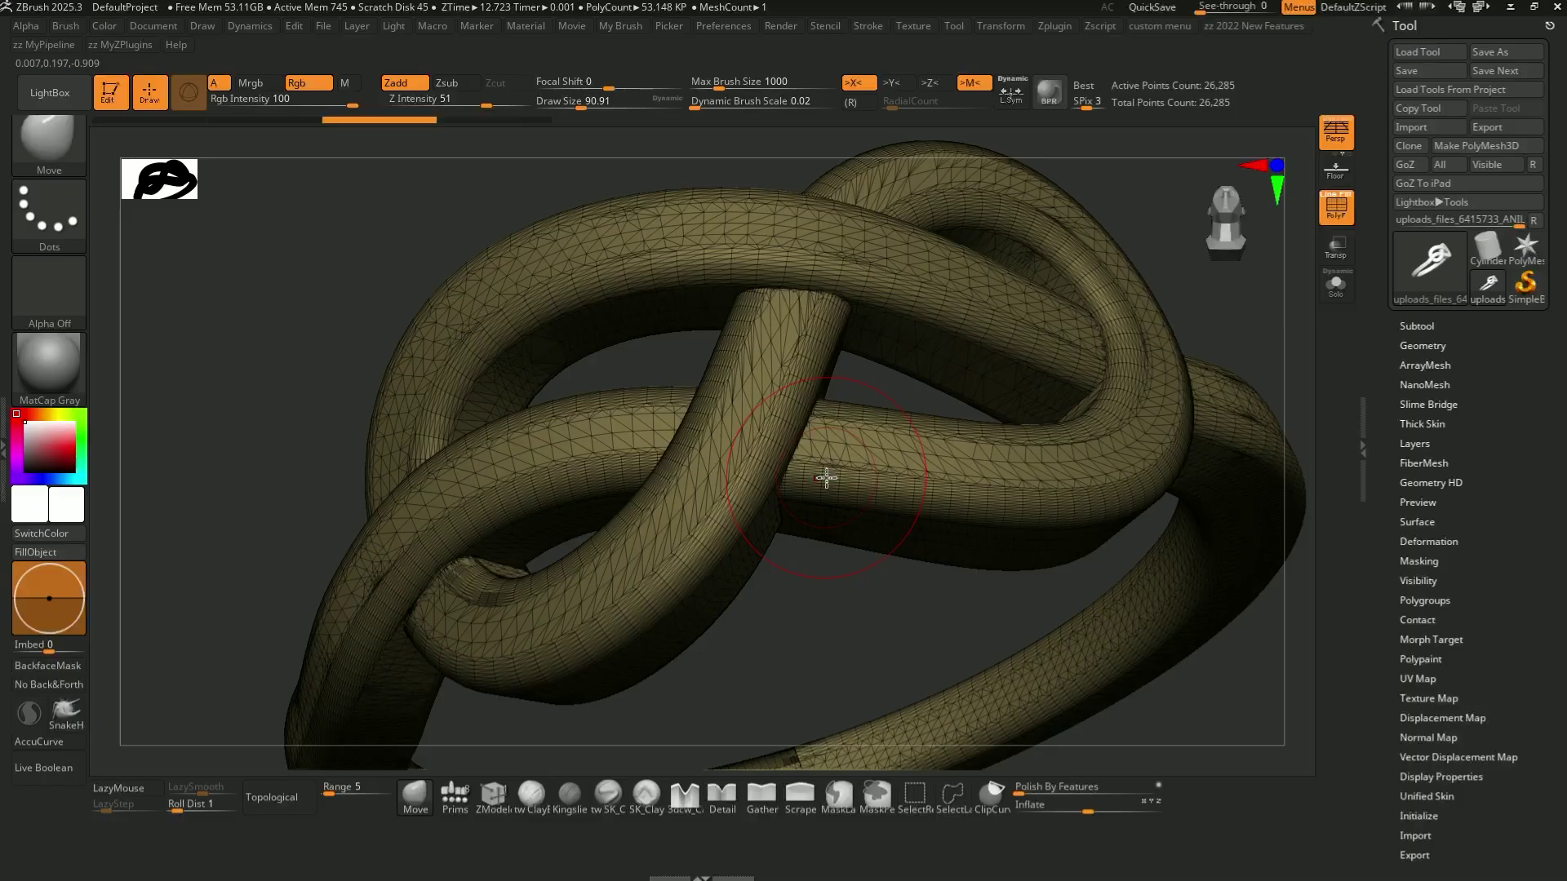
# - Divide the knot ring from the mesh operations menu and orbit to inspect the smoothed tubes
pyautogui.hotkey('shift', 'space')
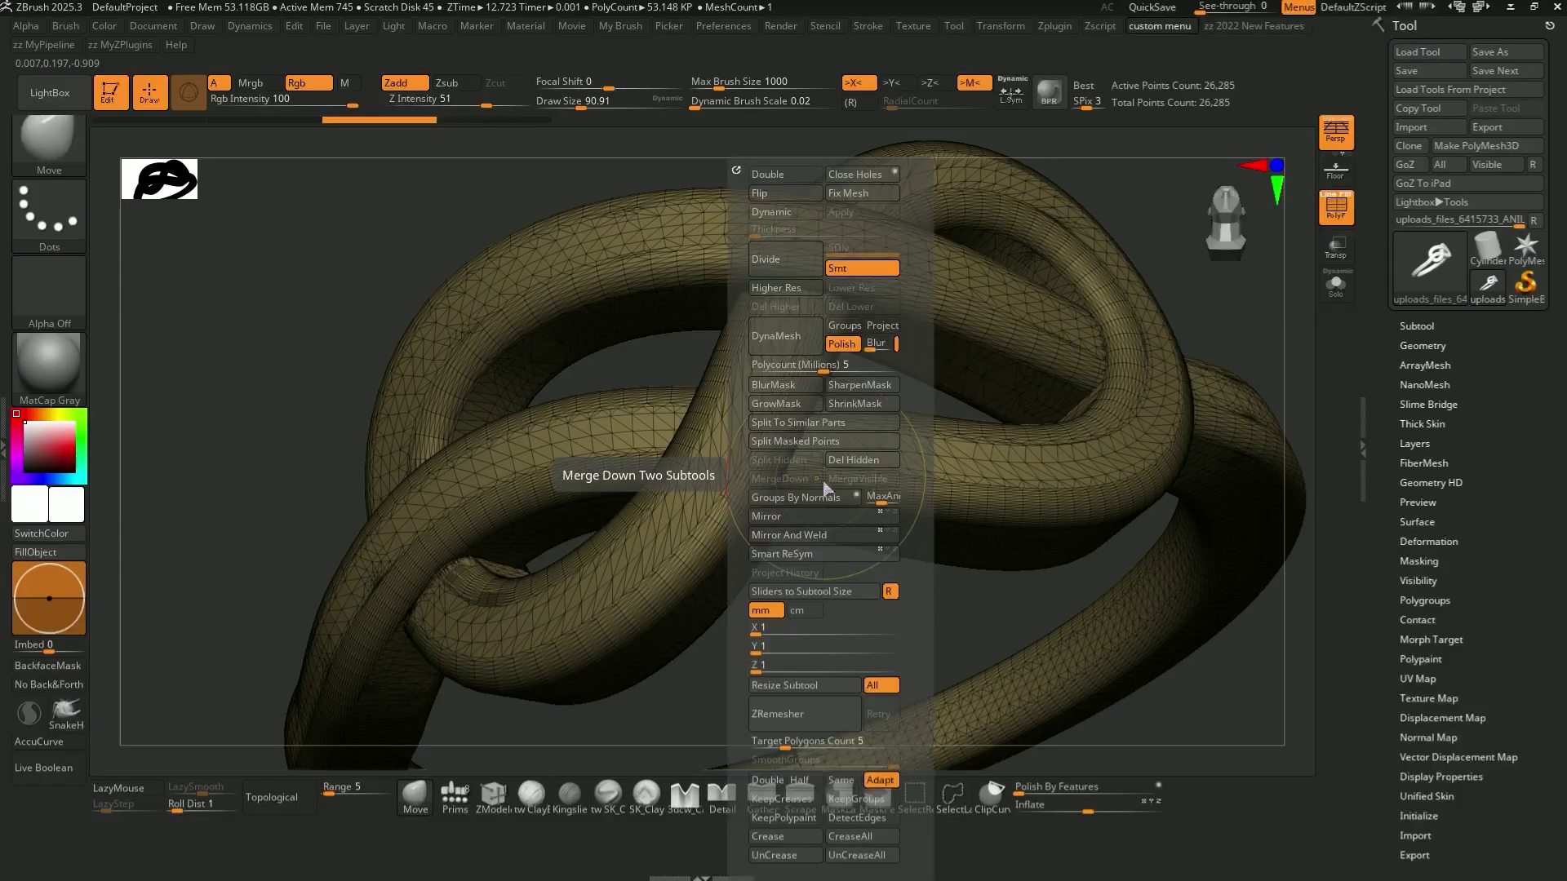
pyautogui.moveTo(822, 367); pyautogui.dragTo(637, 375)
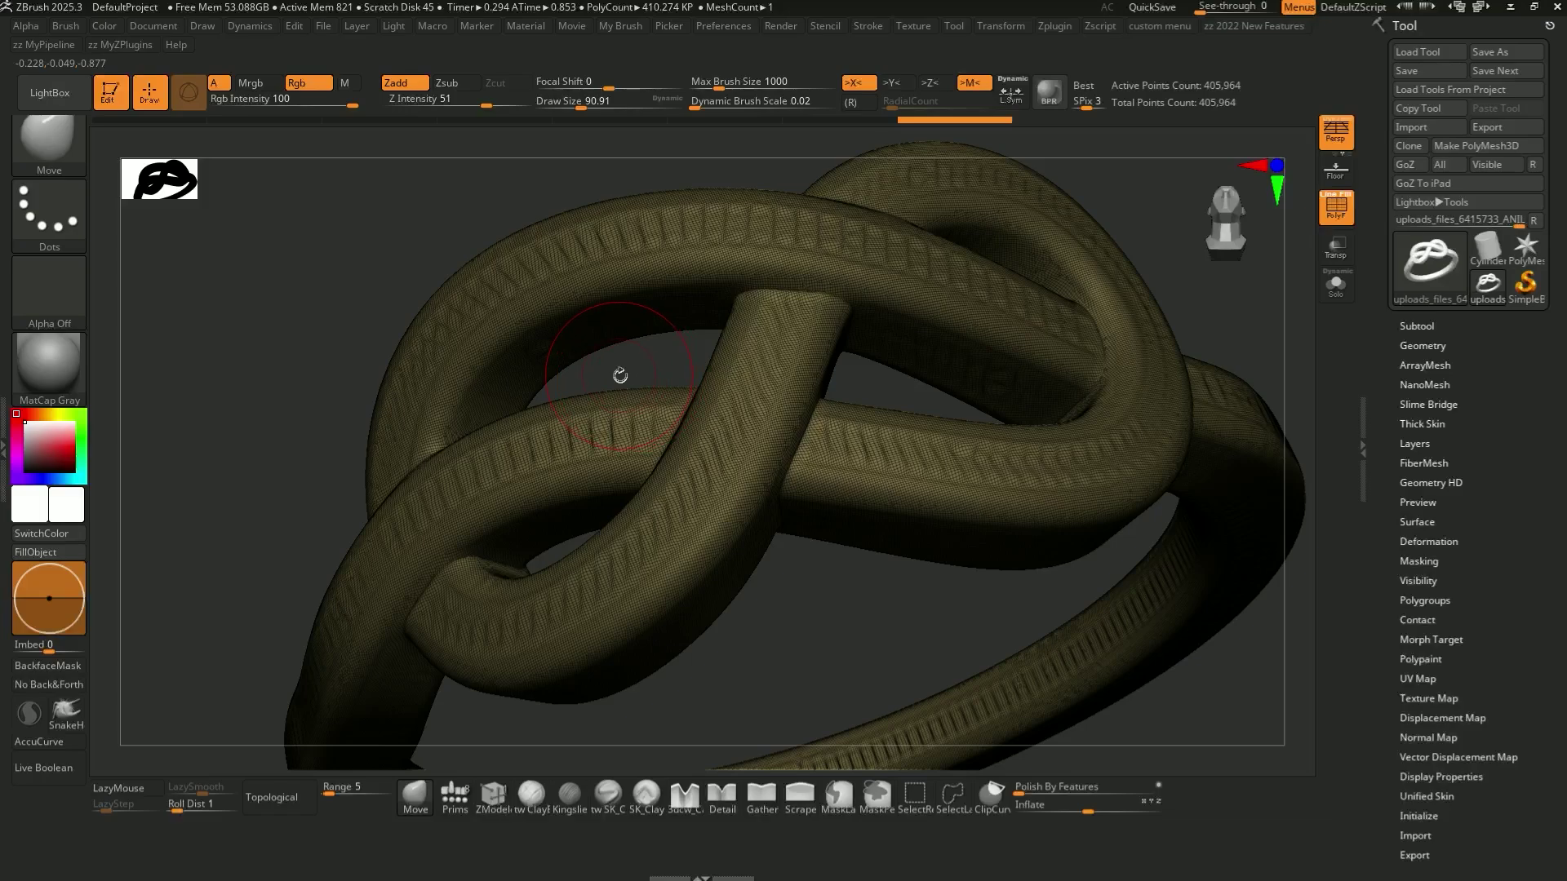
pyautogui.scroll(5, 637, 374)
pyautogui.moveTo(700, 356); pyautogui.dragTo(444, 501, button='right')
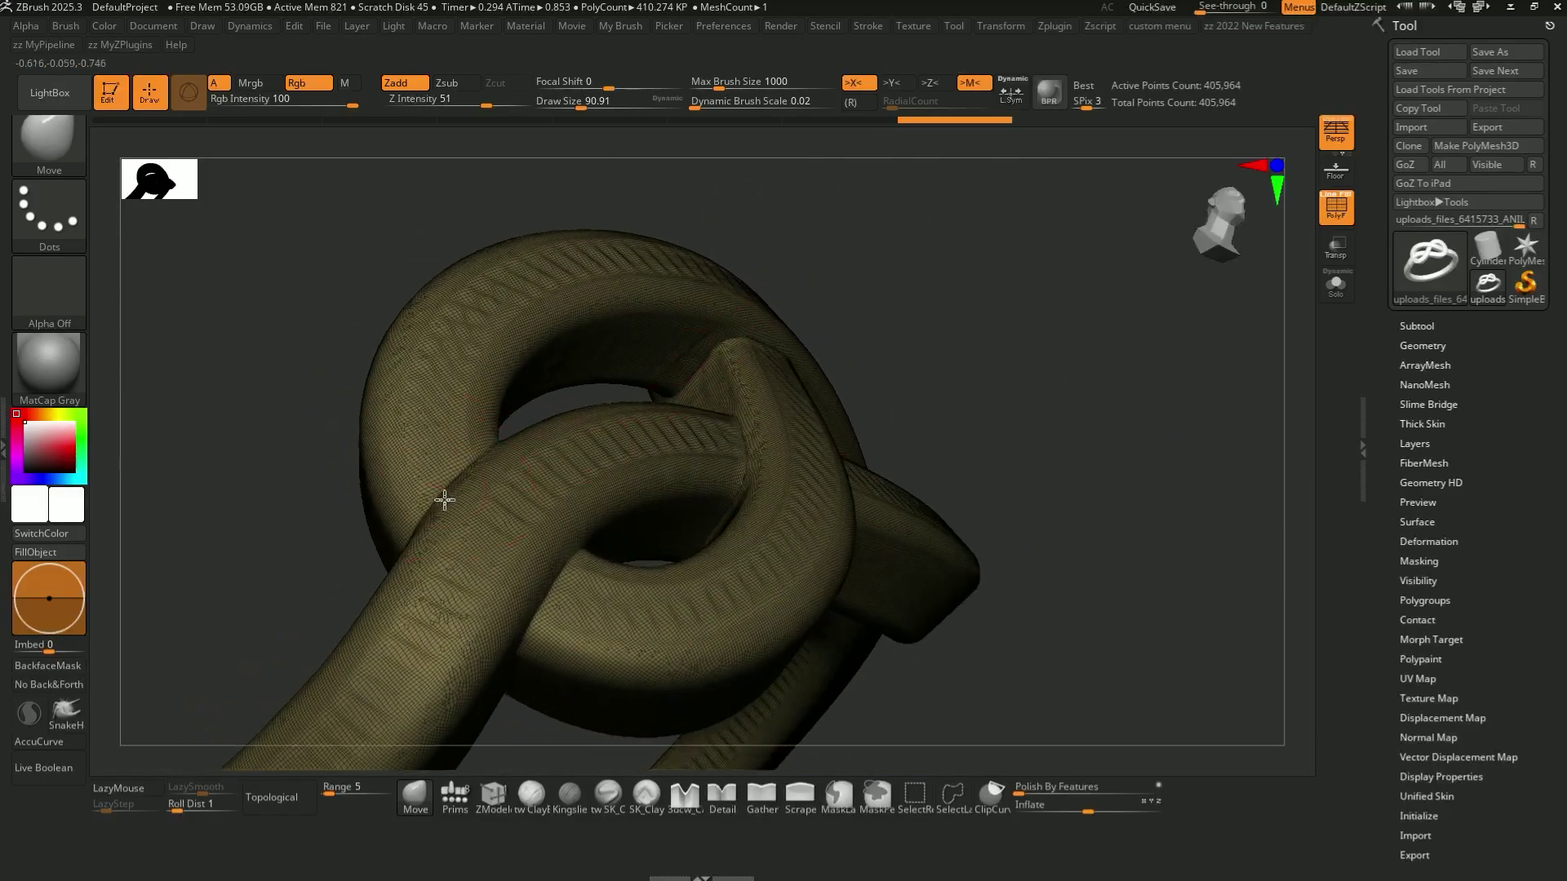
pyautogui.scroll(5, 581, 448)
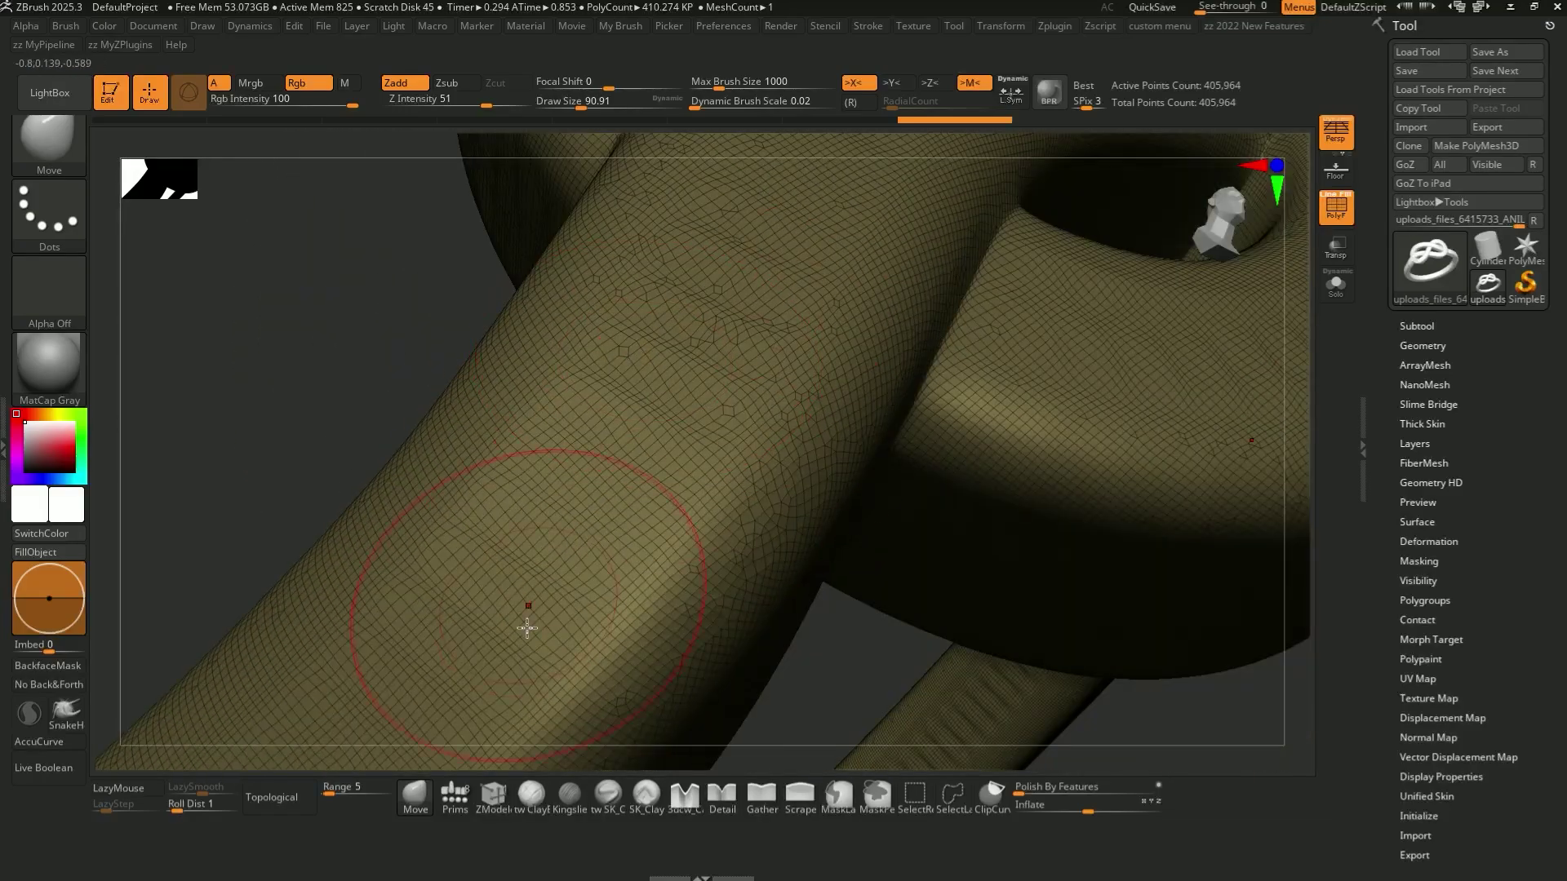
pyautogui.moveTo(627, 408); pyautogui.dragTo(633, 479, button='right')
# - Compare the lower and higher subdivision levels, then turn off the PolyF wireframe overlay
pyautogui.hotkey('shift', 'd')
pyautogui.hotkey('shift', 'd')
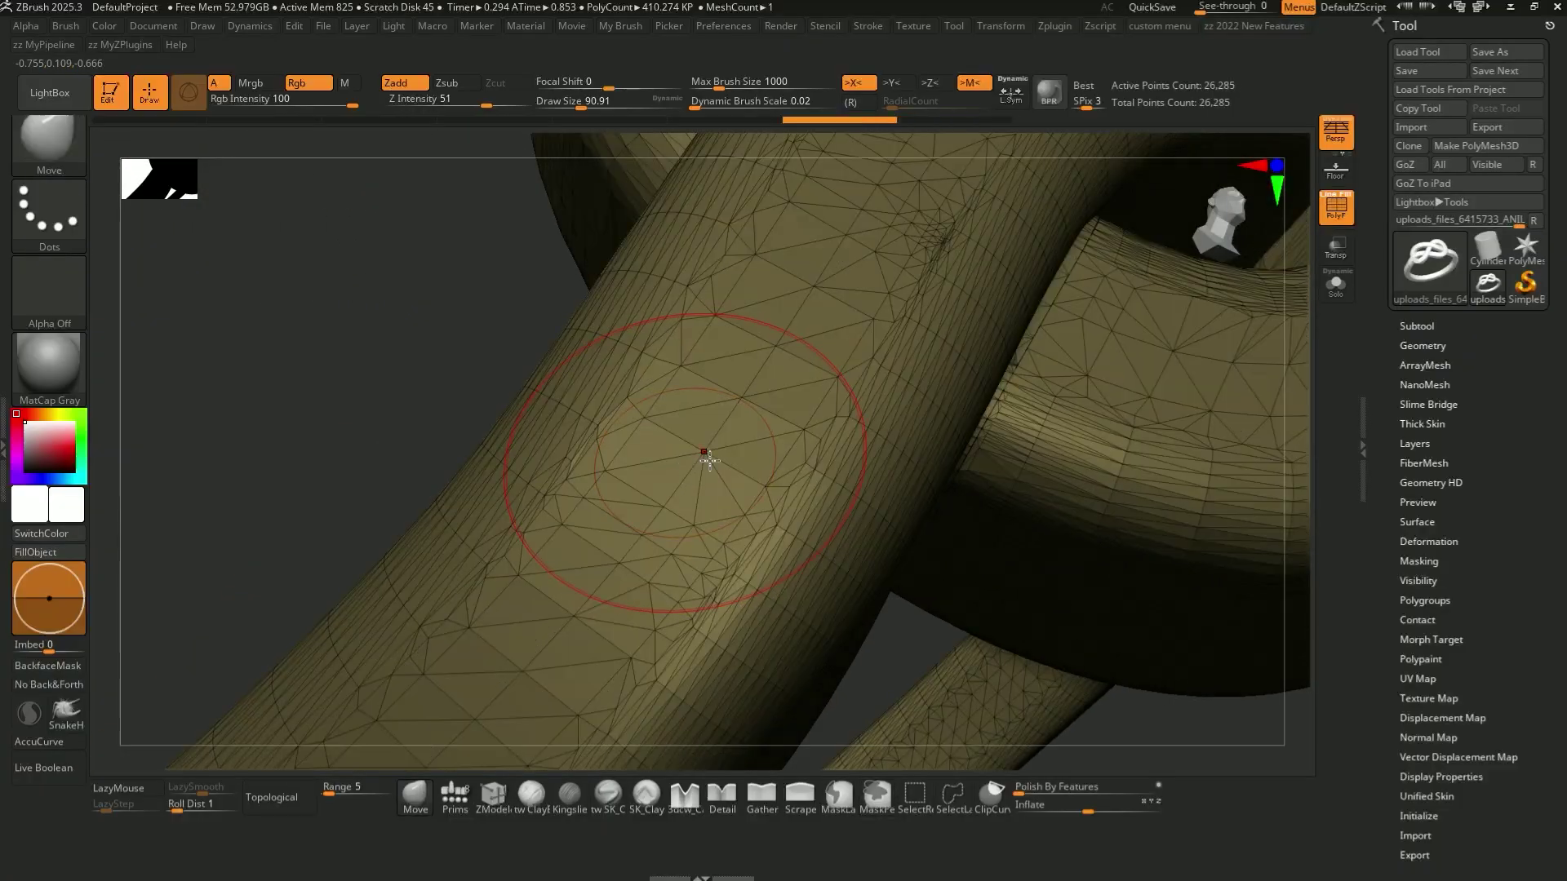
pyautogui.press('d')
pyautogui.press('d')
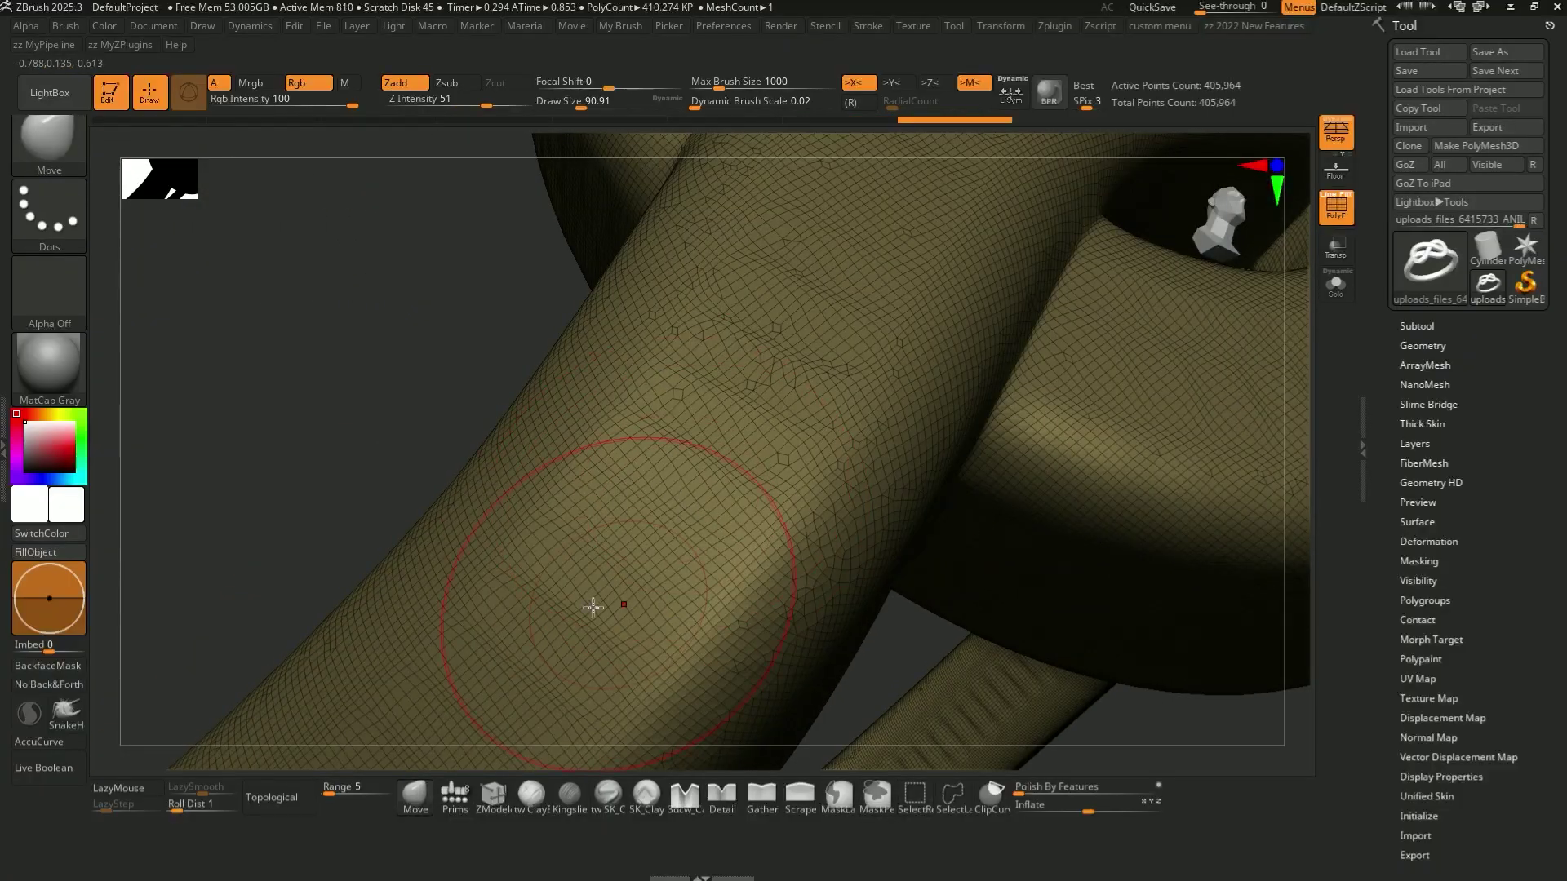
pyautogui.moveTo(758, 671); pyautogui.dragTo(1301, 280, button='right')
pyautogui.click(1335, 204)
pyautogui.moveTo(857, 395); pyautogui.dragTo(823, 493, button='right')
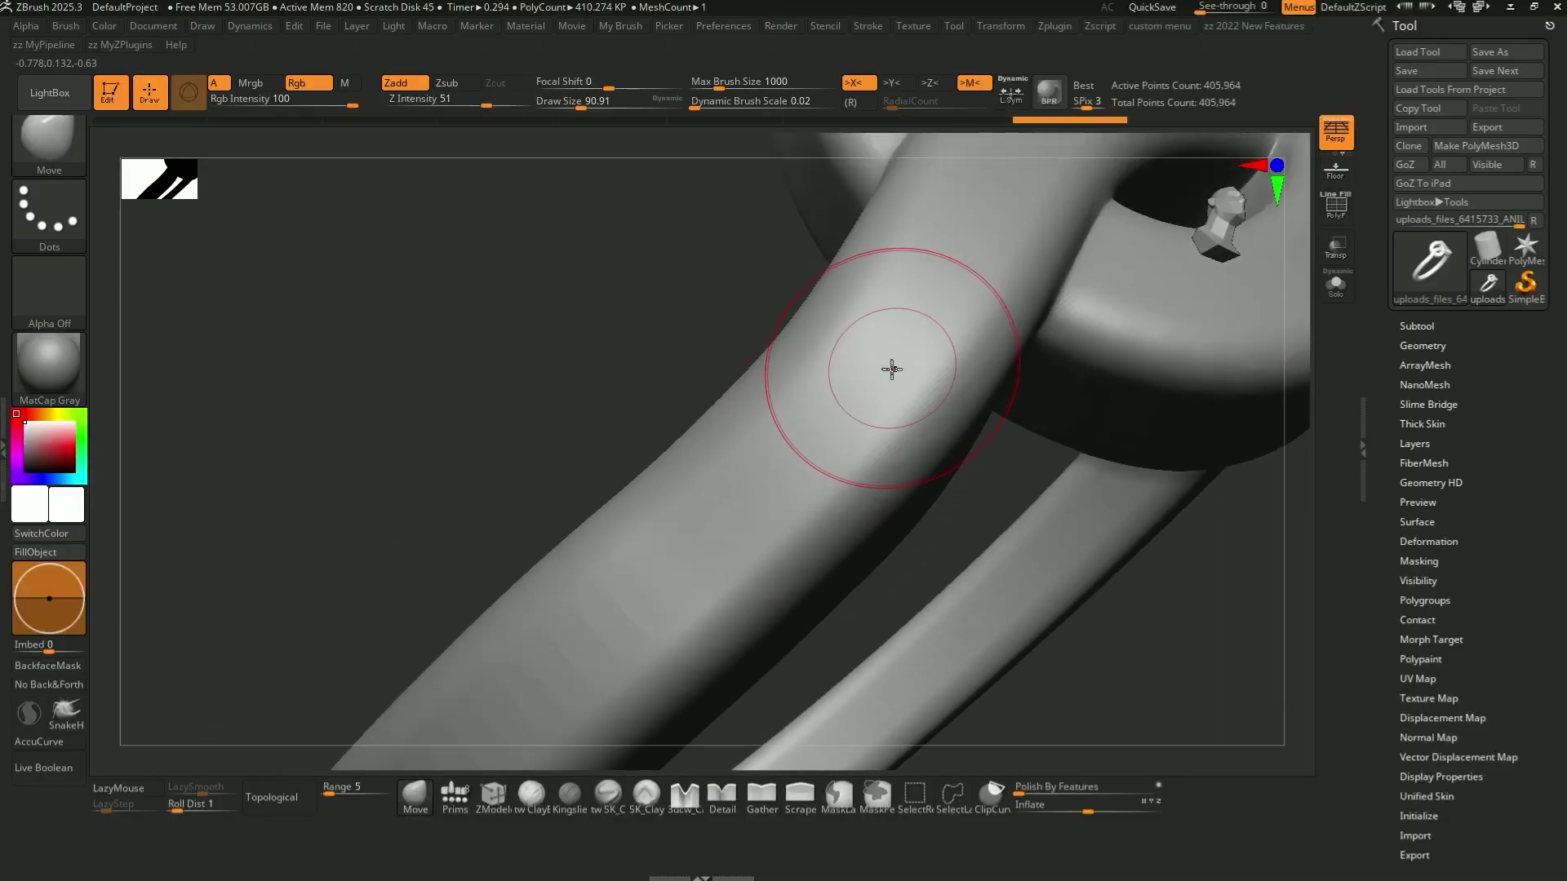